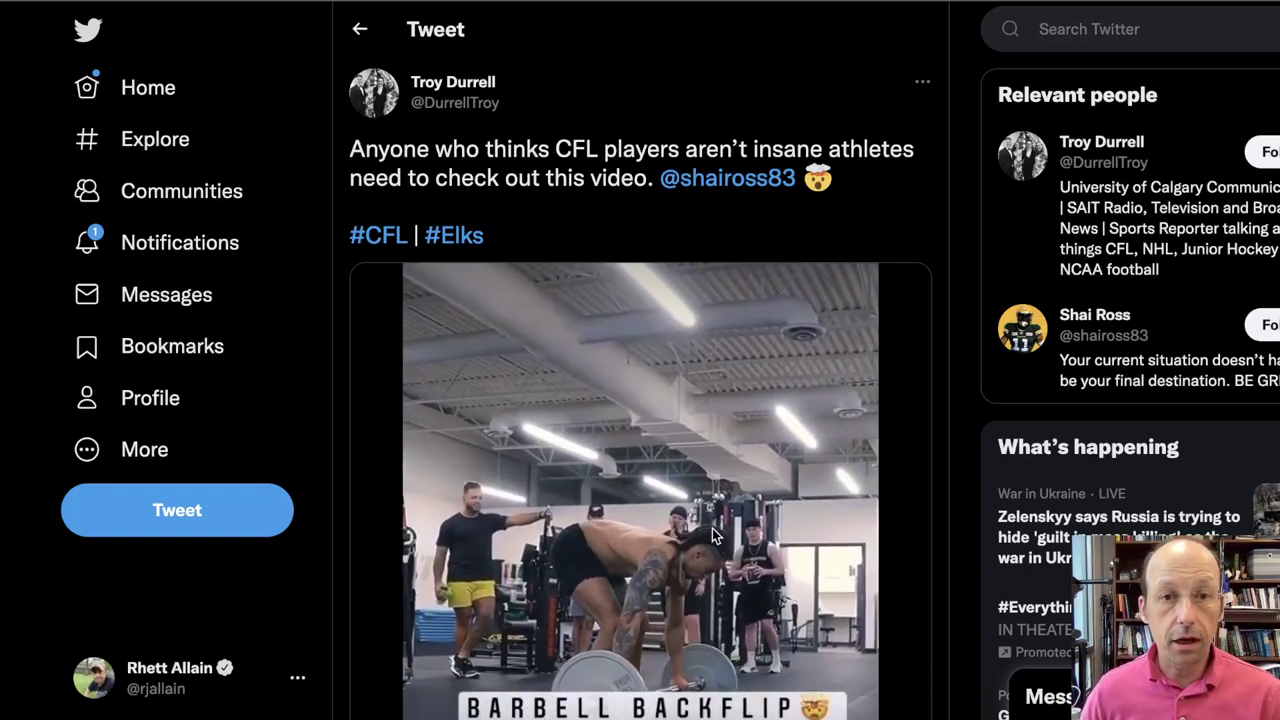
Scroll down the tweet to watch the barbell backflip video.
scroll(712, 535, "down", 3)
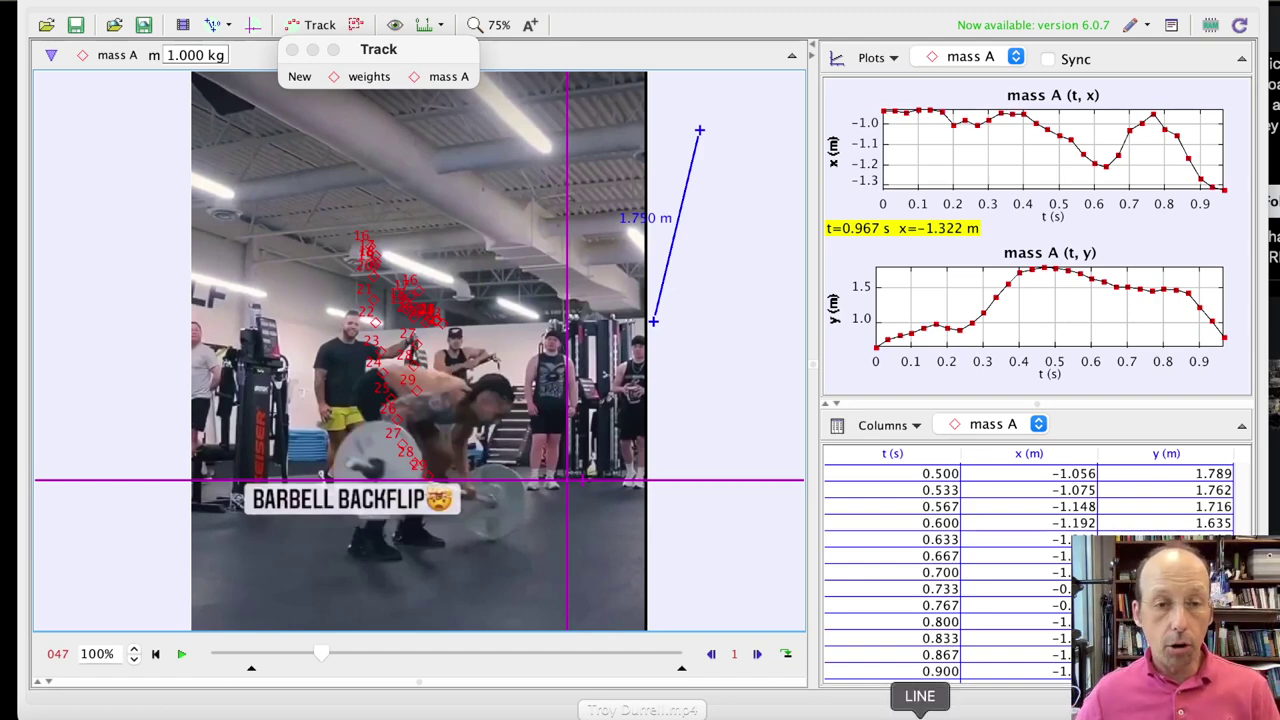
Drag the video slider from frame 047 back to frame 032, where the athlete is upside down.
left_click_drag(325, 655, 287, 654)
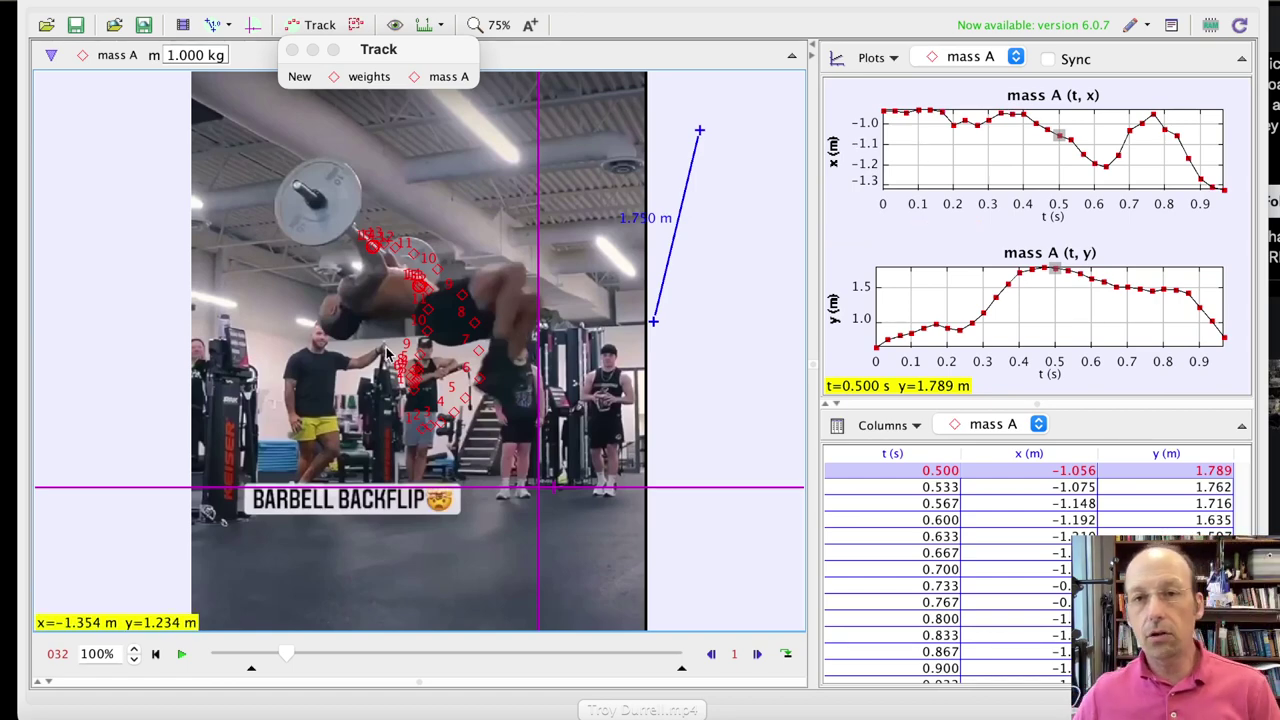
left_click(448, 79)
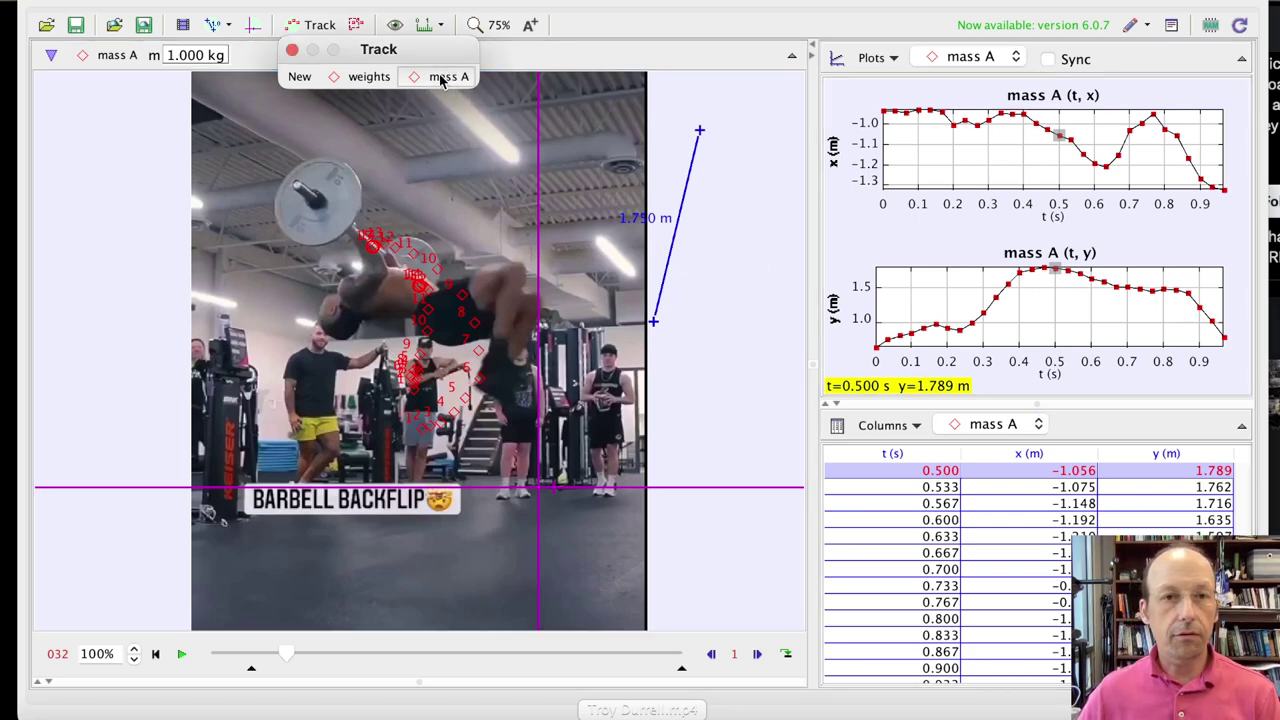
left_click(440, 79)
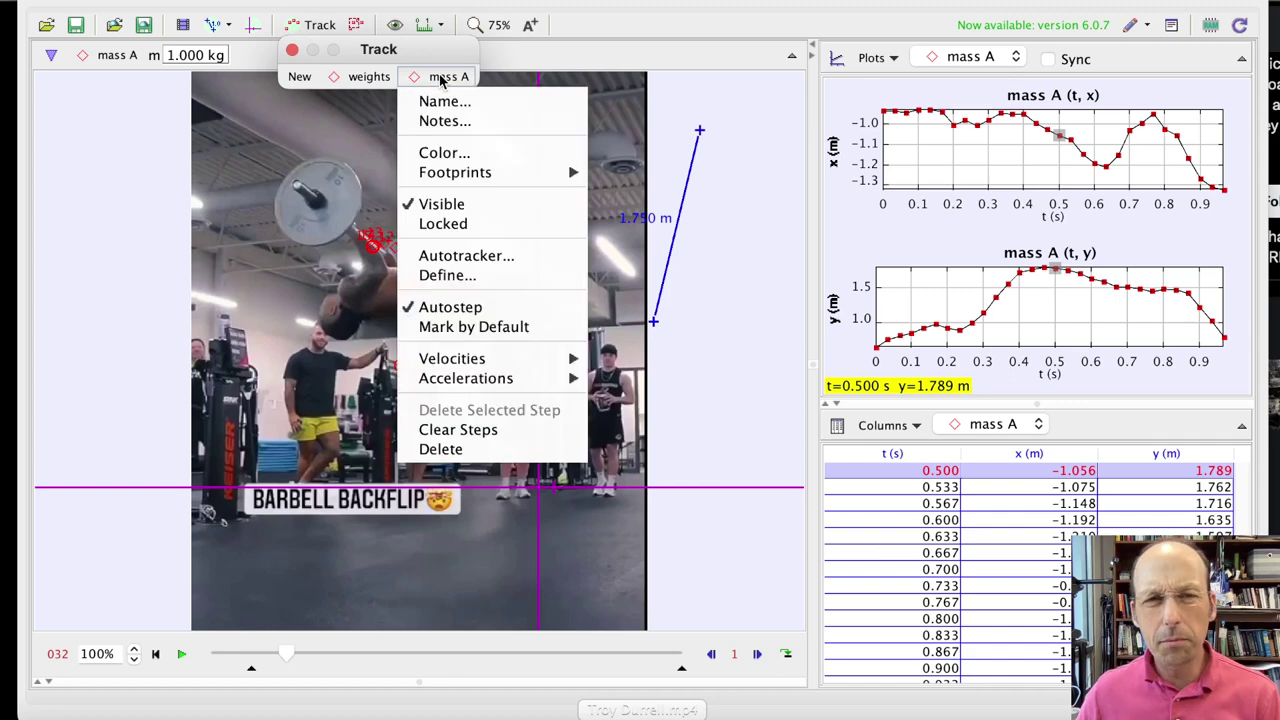
left_click(440, 100)
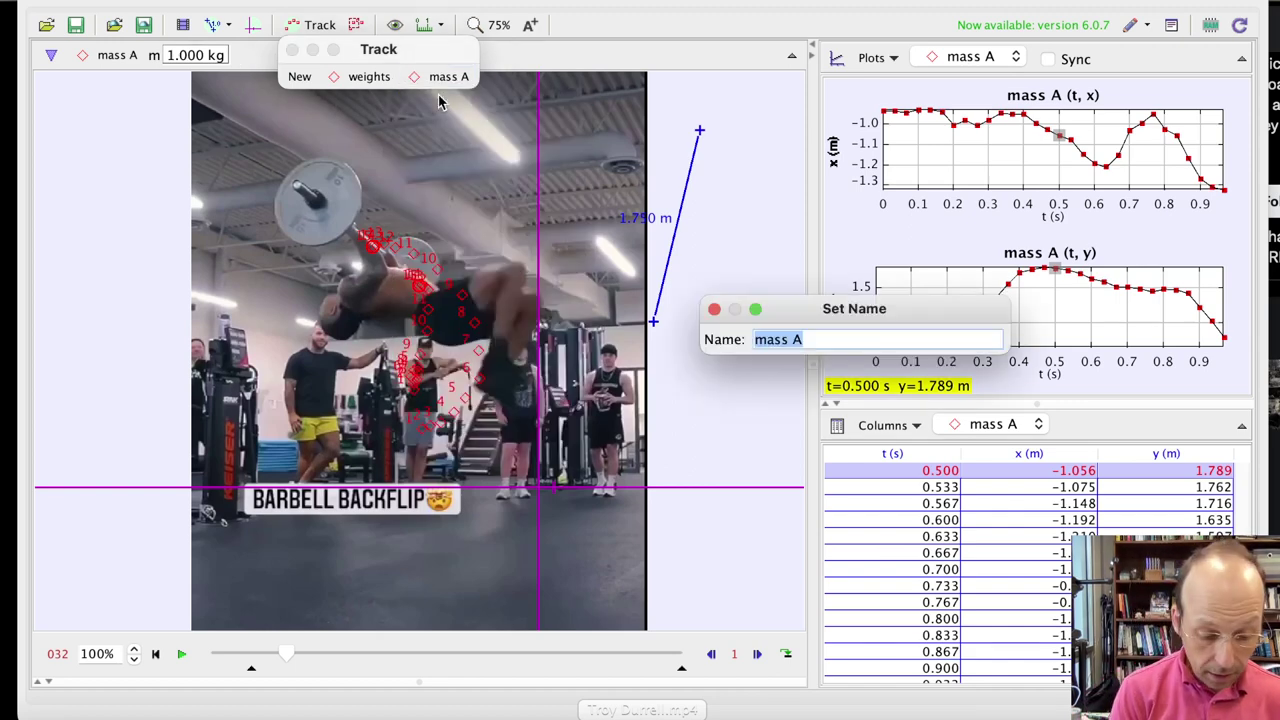
type("Shair")
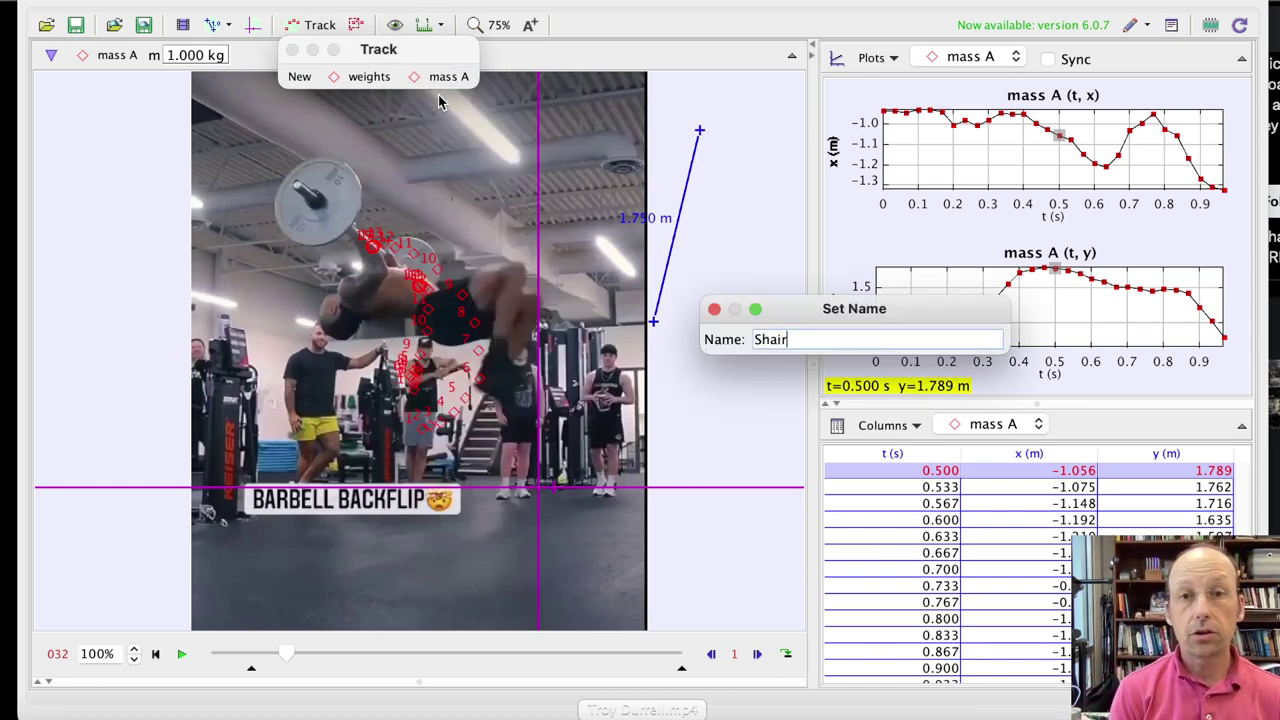
key("BackSpace")
type("Ross")
key("Return")
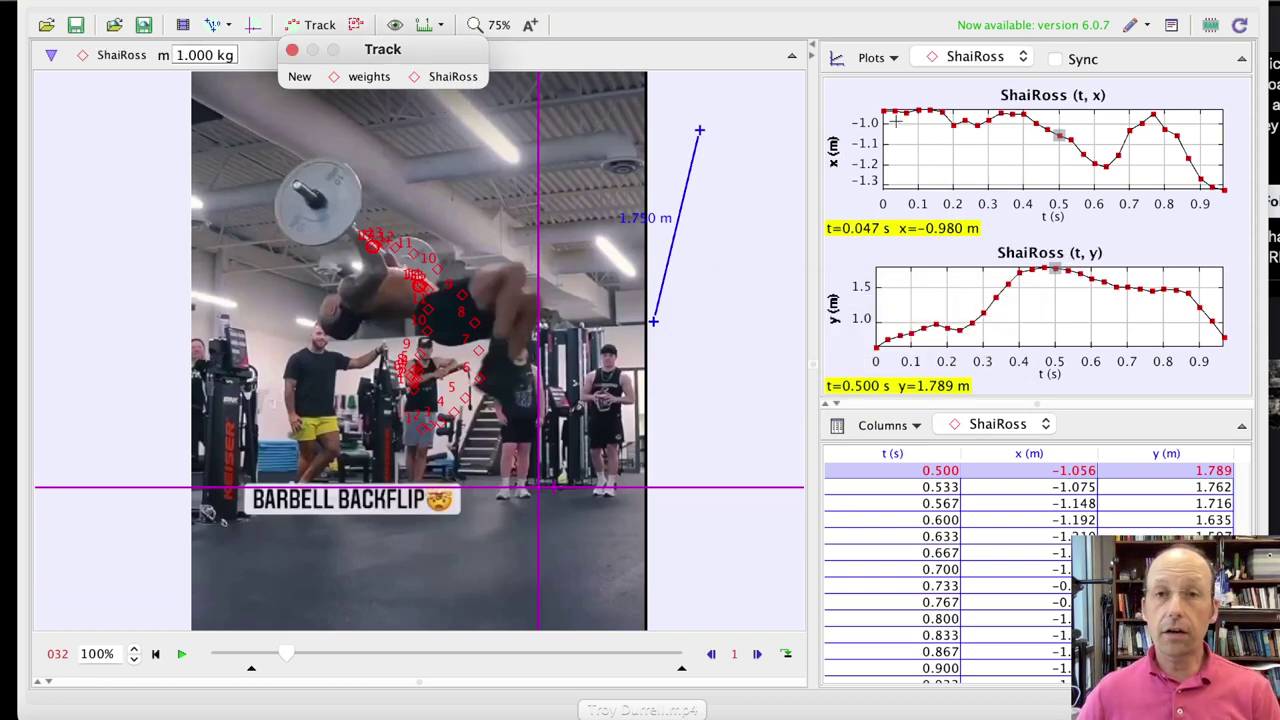
right_click(835, 158)
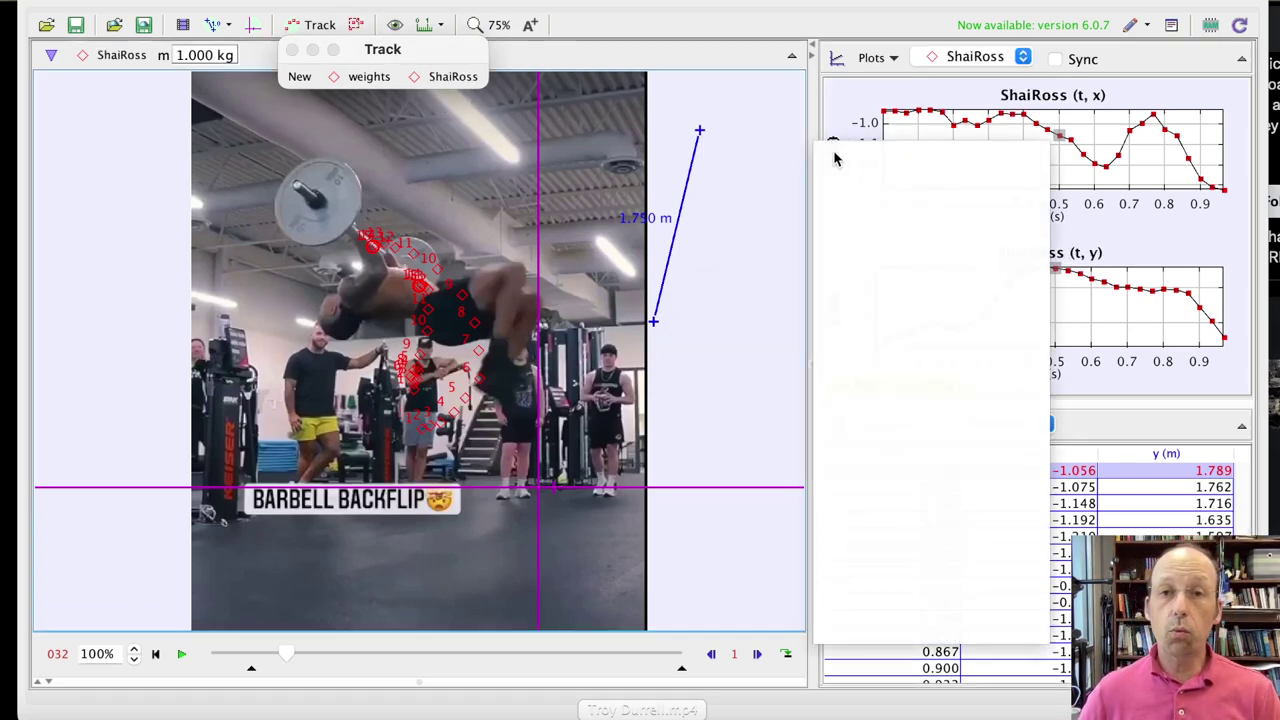
left_click(845, 174)
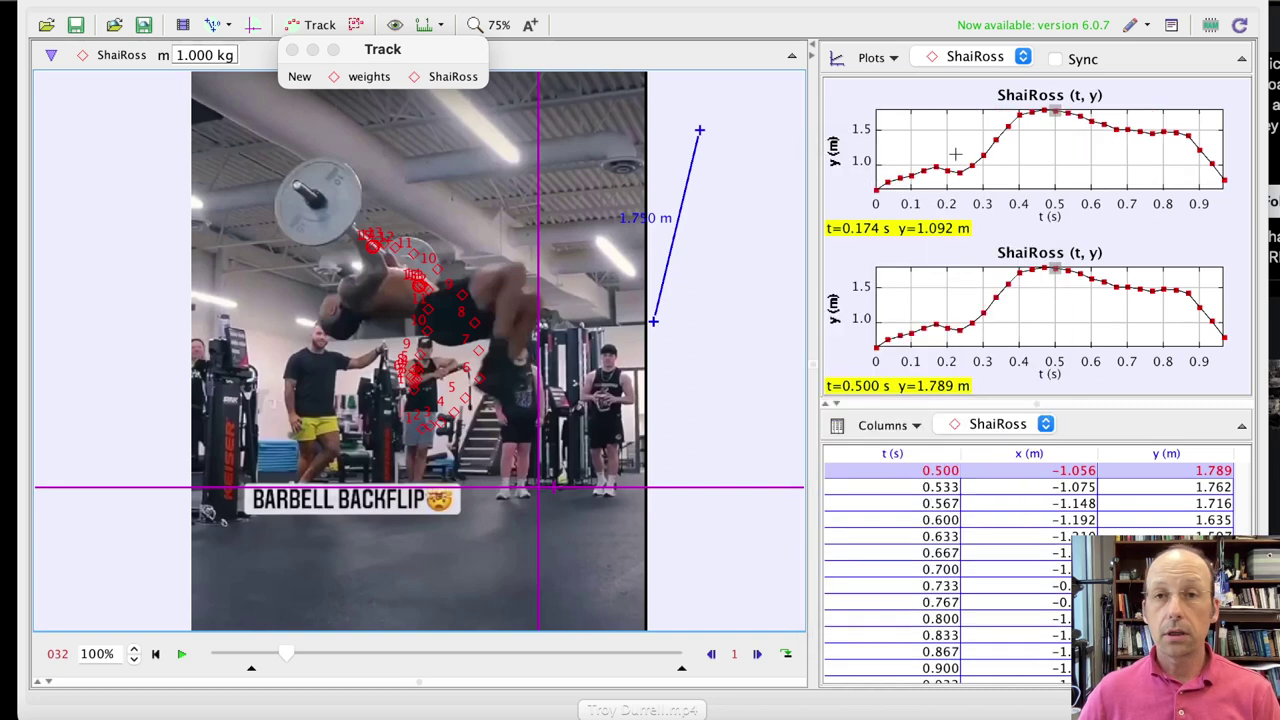
right_click(1072, 158)
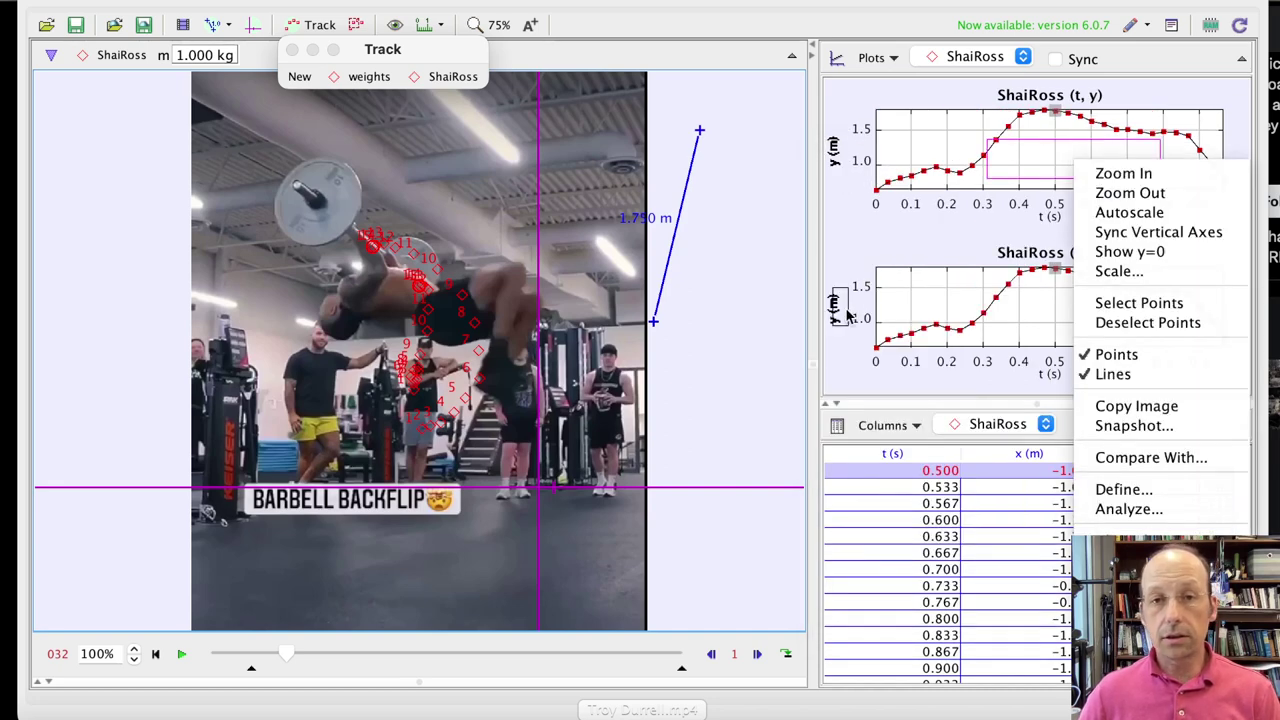
left_click(890, 235)
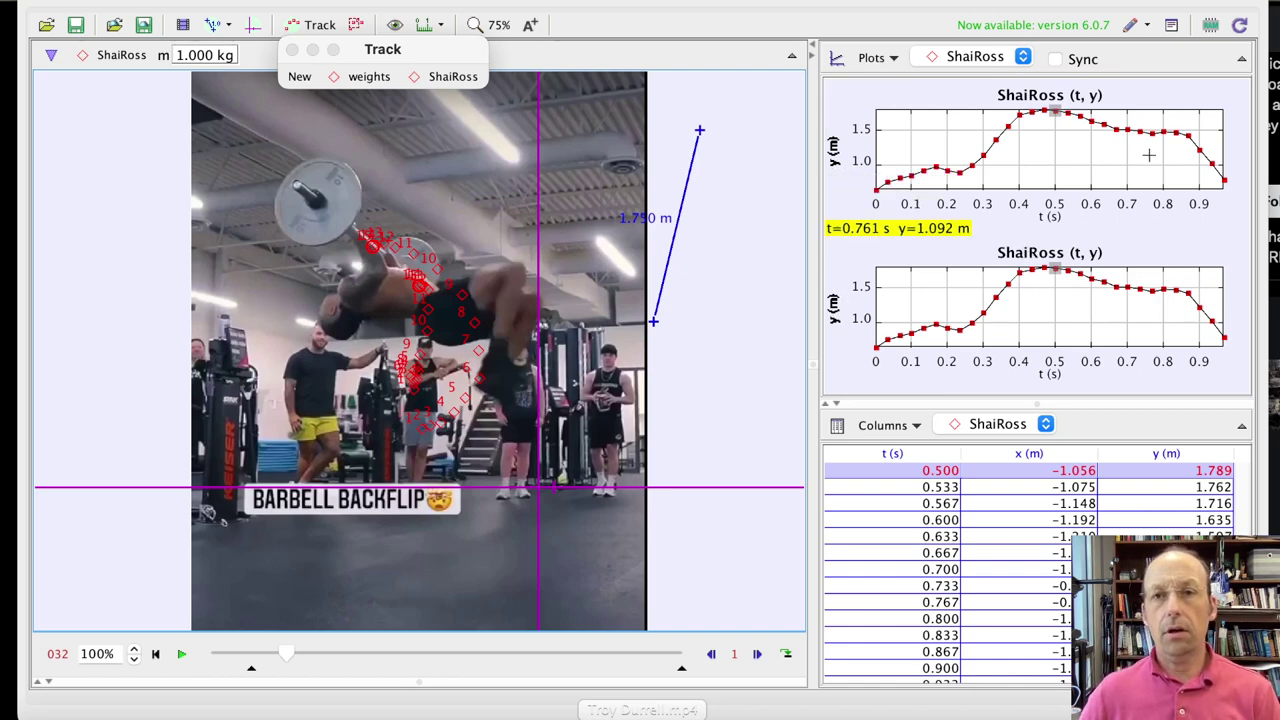
left_click(1022, 57)
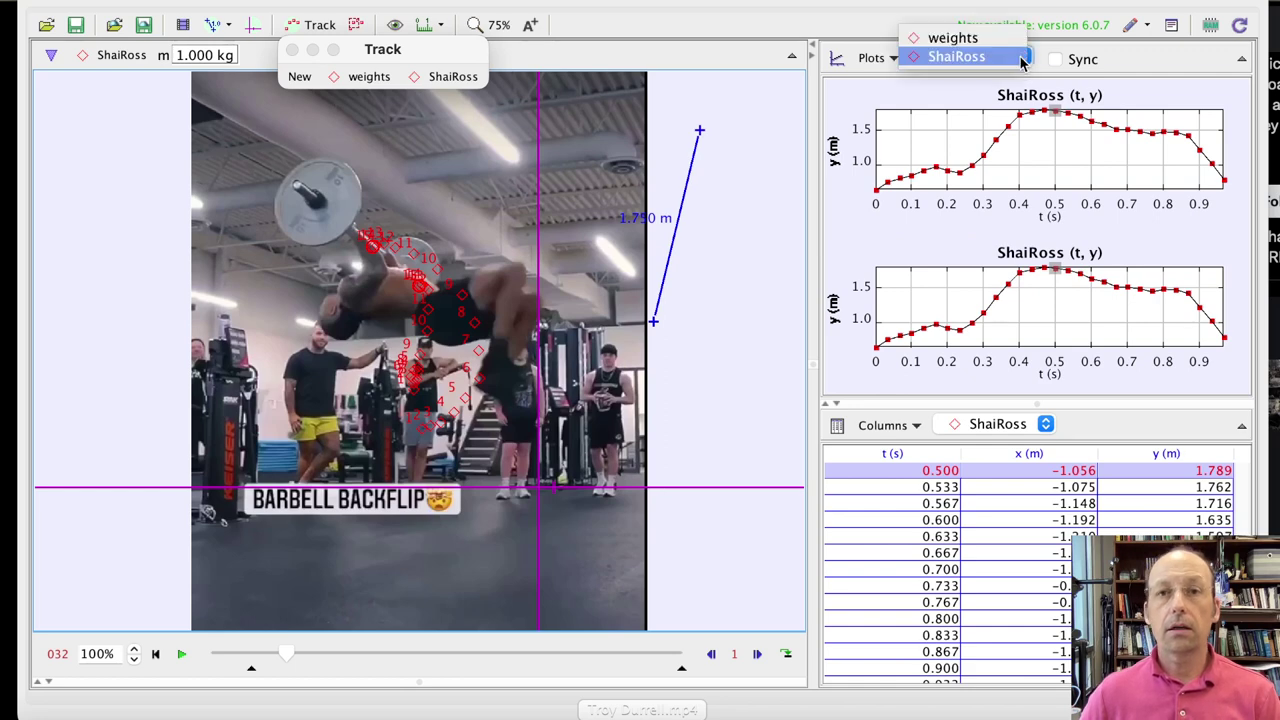
left_click(1160, 68)
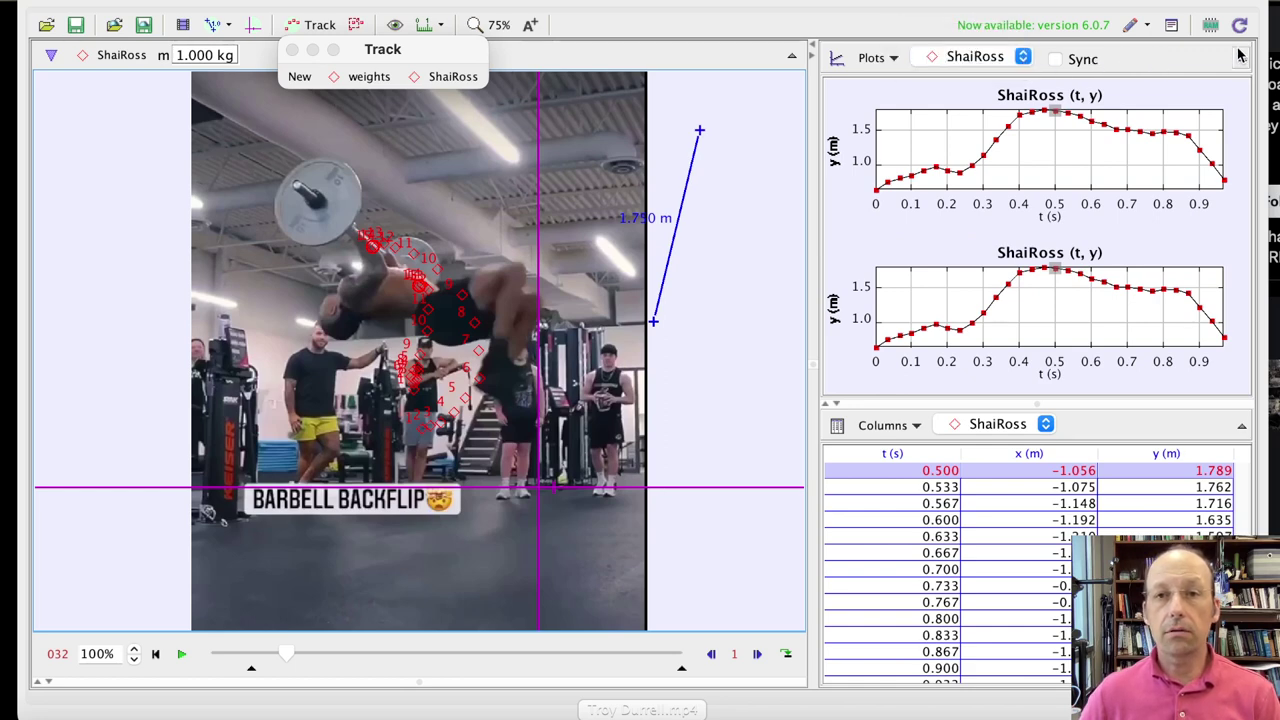
left_click(893, 58)
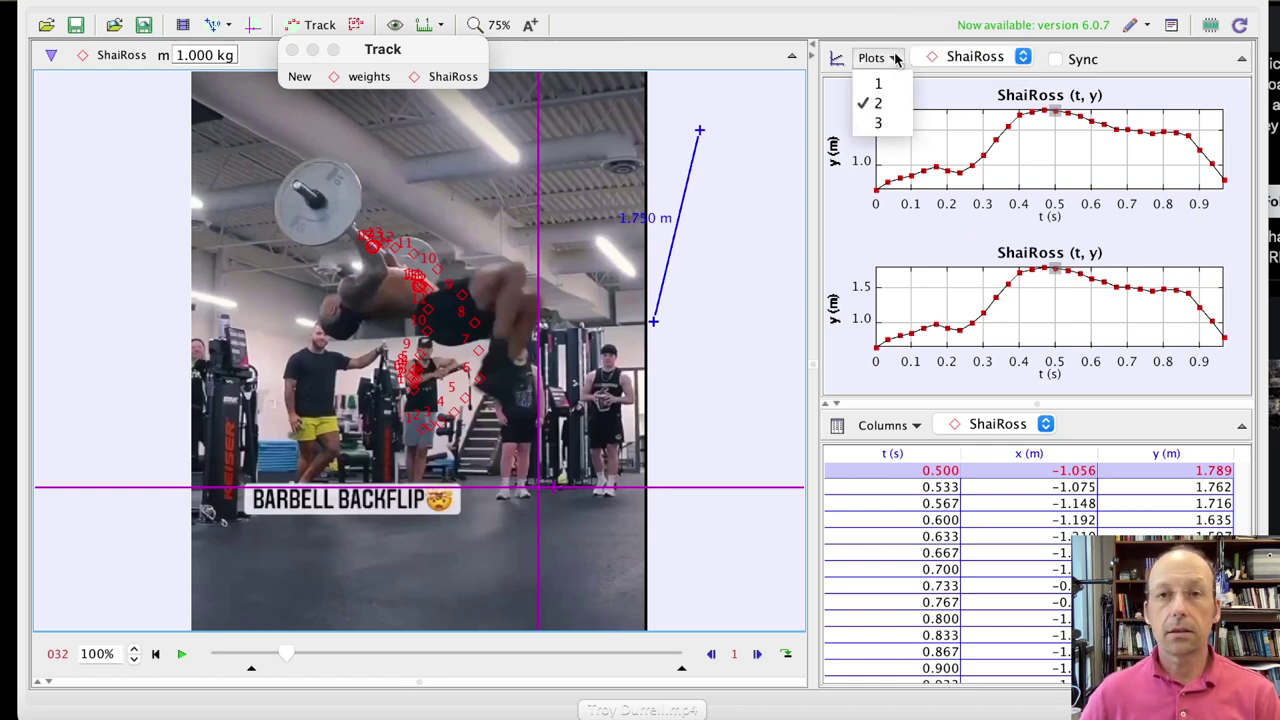
left_click(1156, 71)
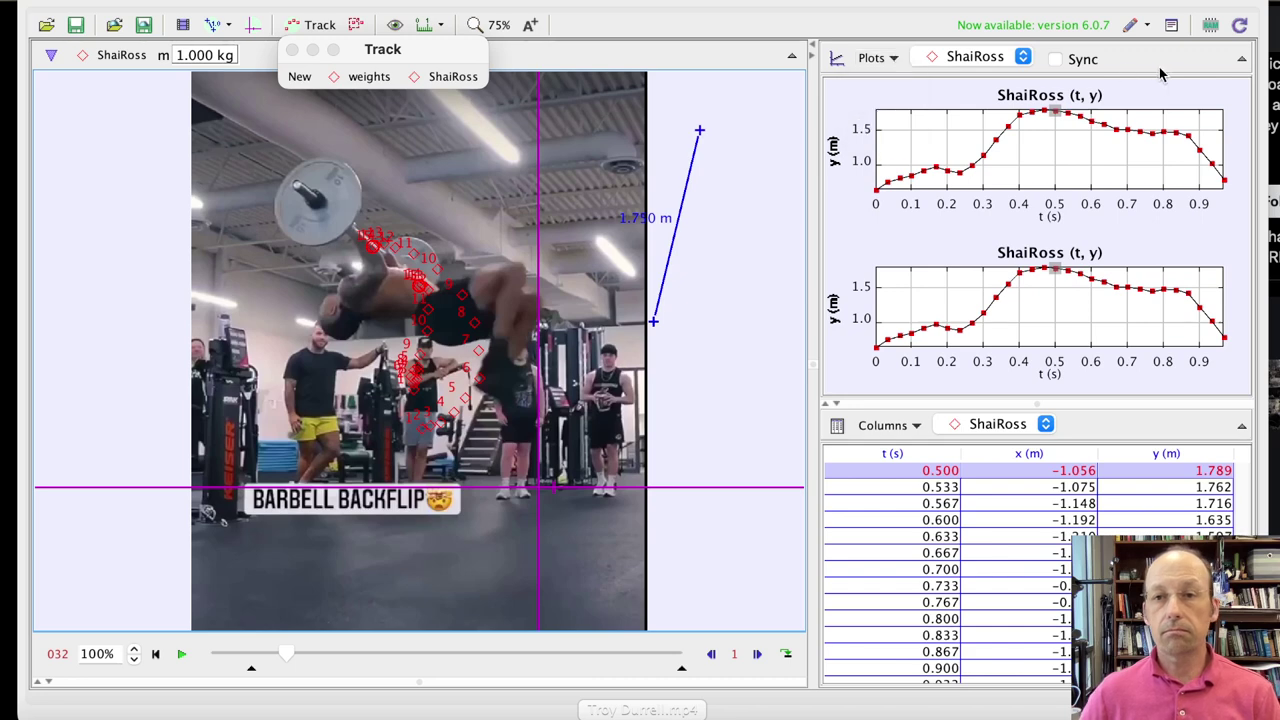
Compare the top plot with the weights track and send the height data to the Data Tool.
right_click(1107, 148)
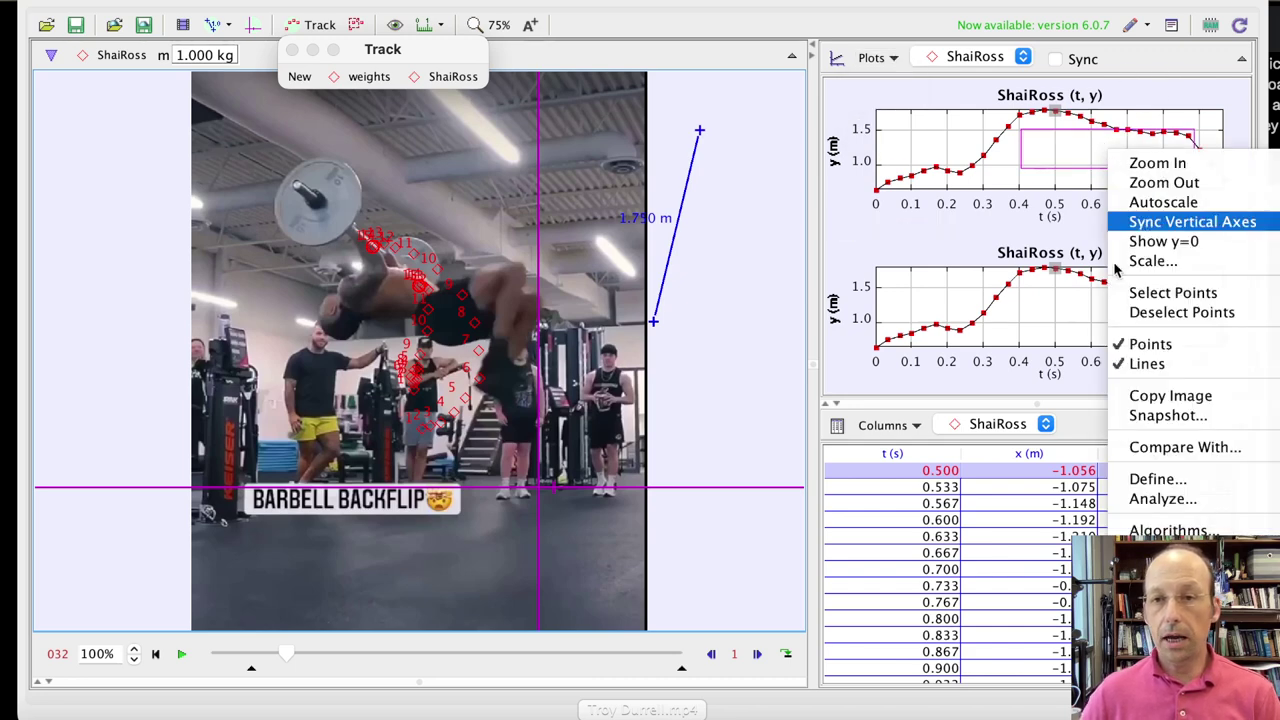
left_click(1148, 452)
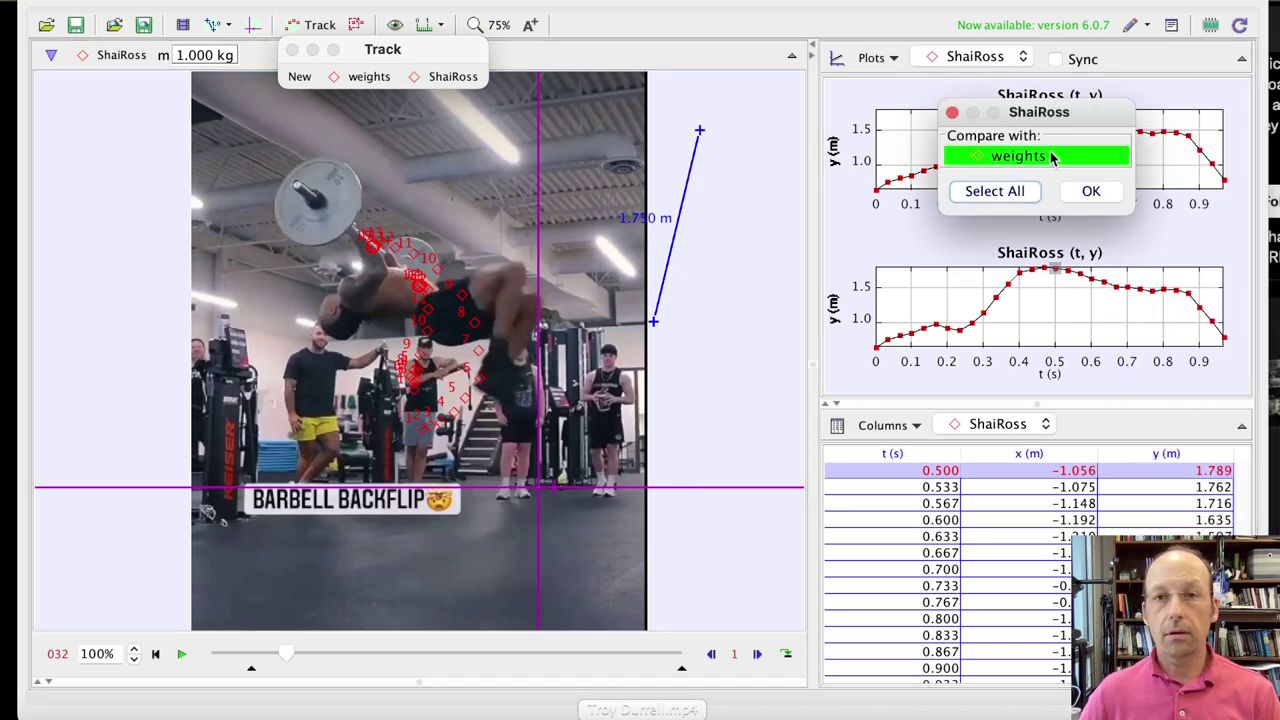
left_click(1089, 191)
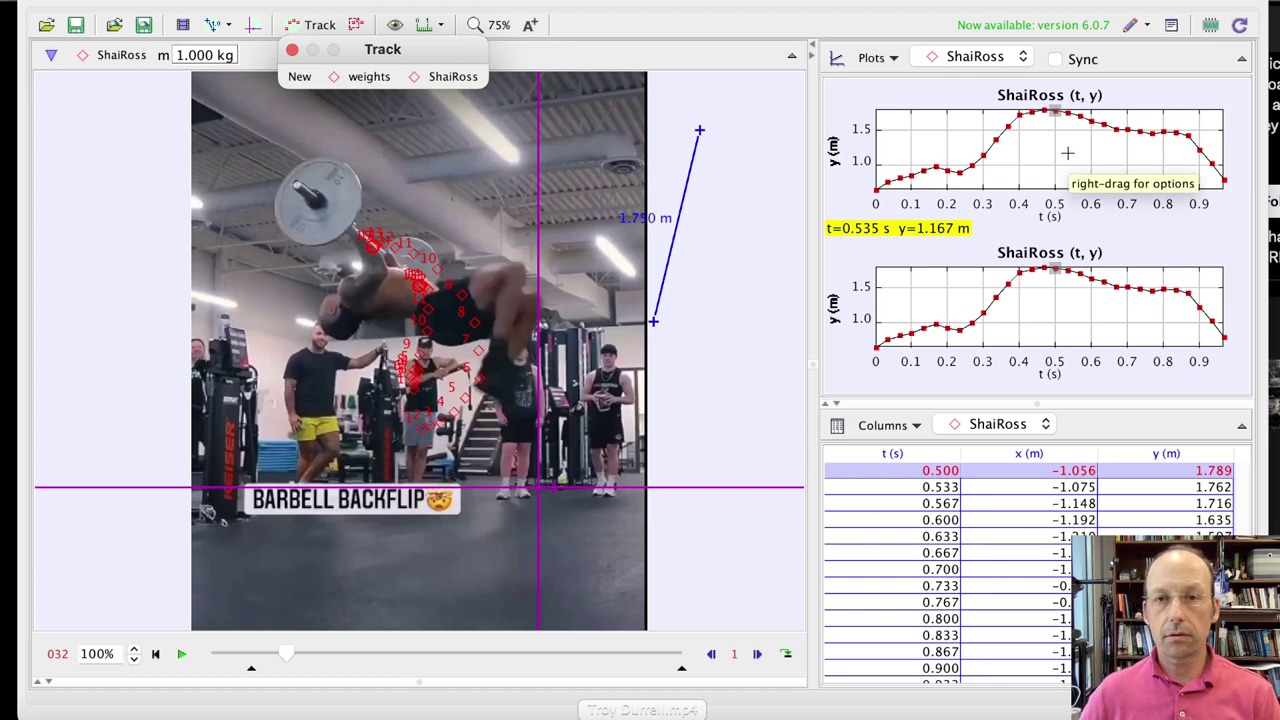
right_click(1068, 155)
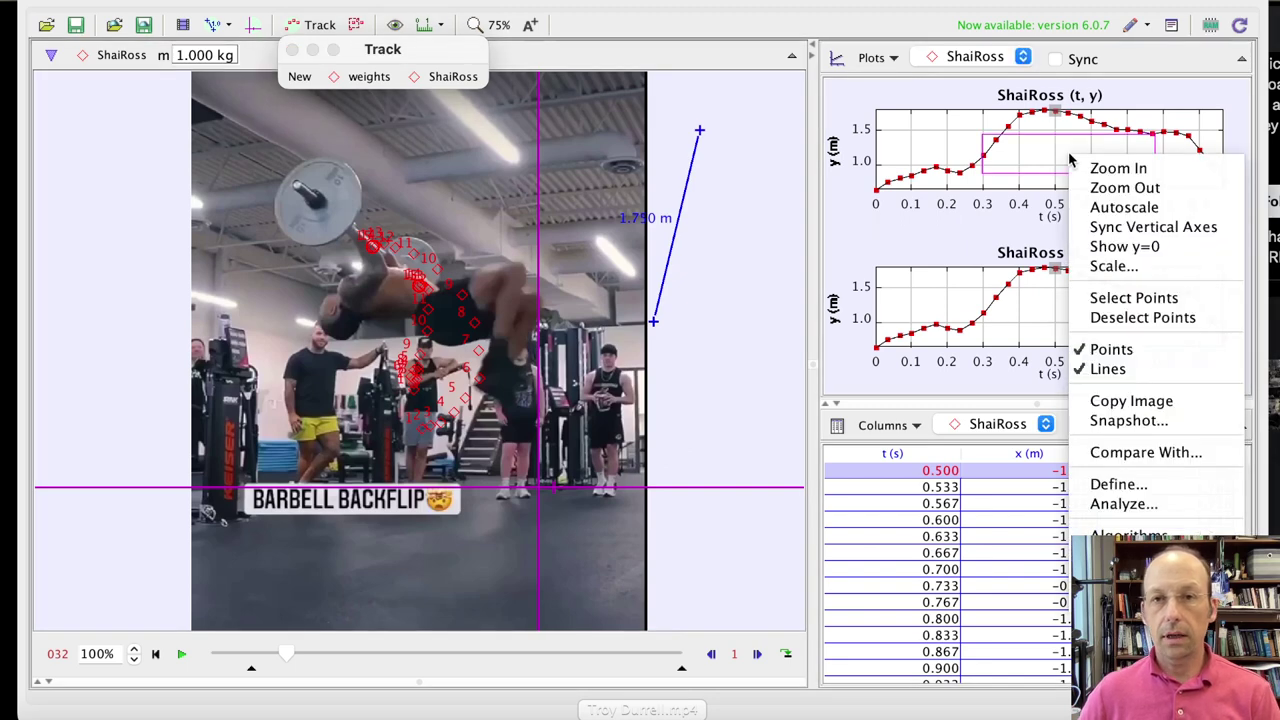
left_click(1104, 503)
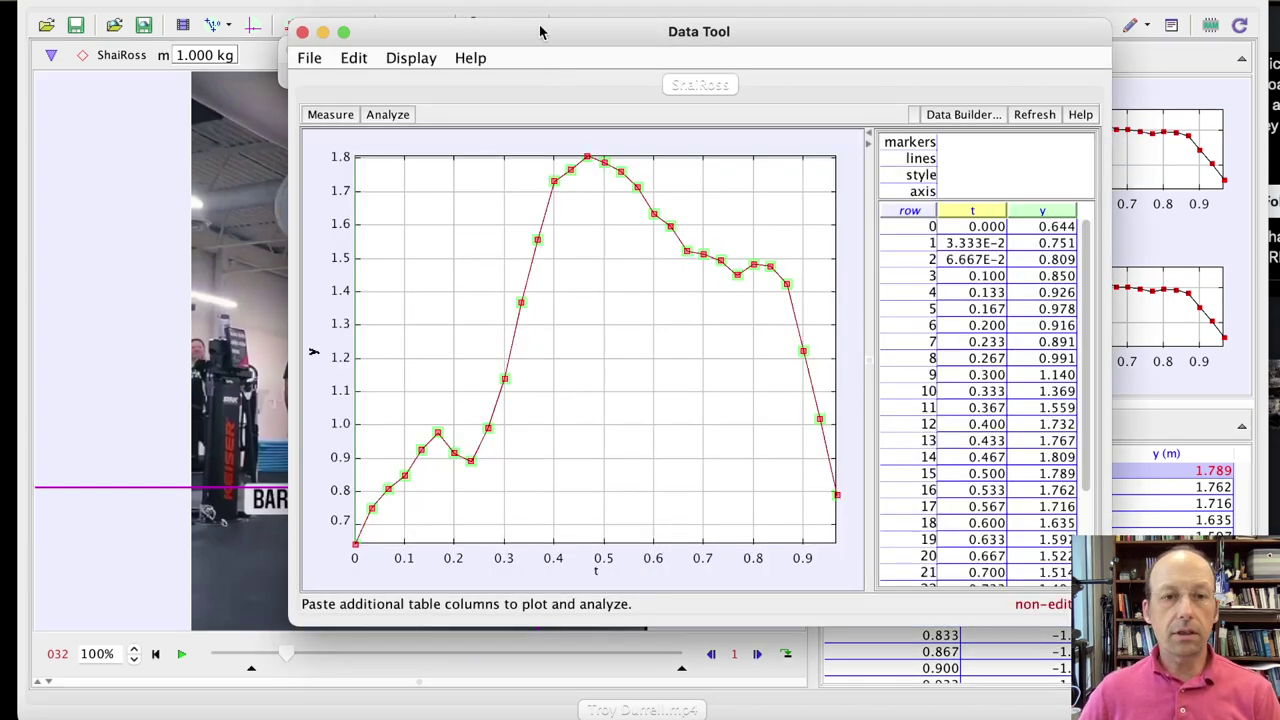
Shift the Data Tool left to inspect the ShaiRoss y-versus-t graph and table.
left_click_drag(540, 32, 375, 32)
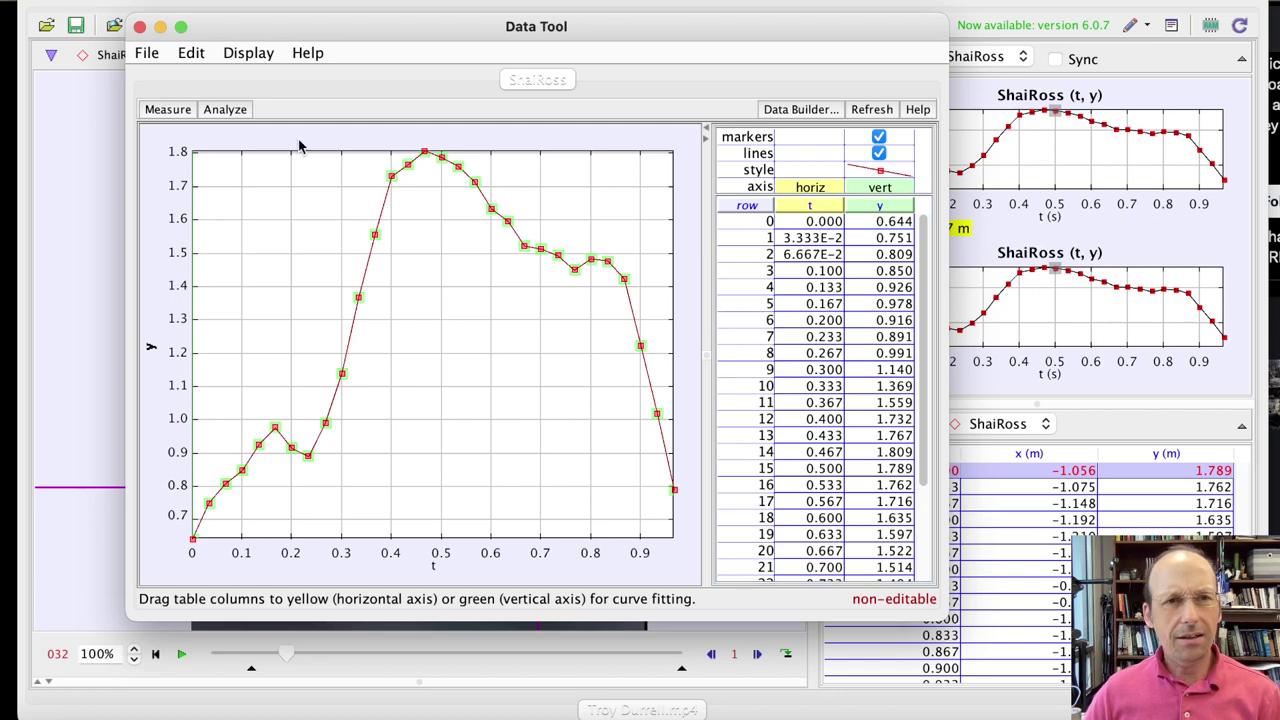
Close the Data Tool, briefly enlarge the plots, then restore the normal layout.
left_click(139, 27)
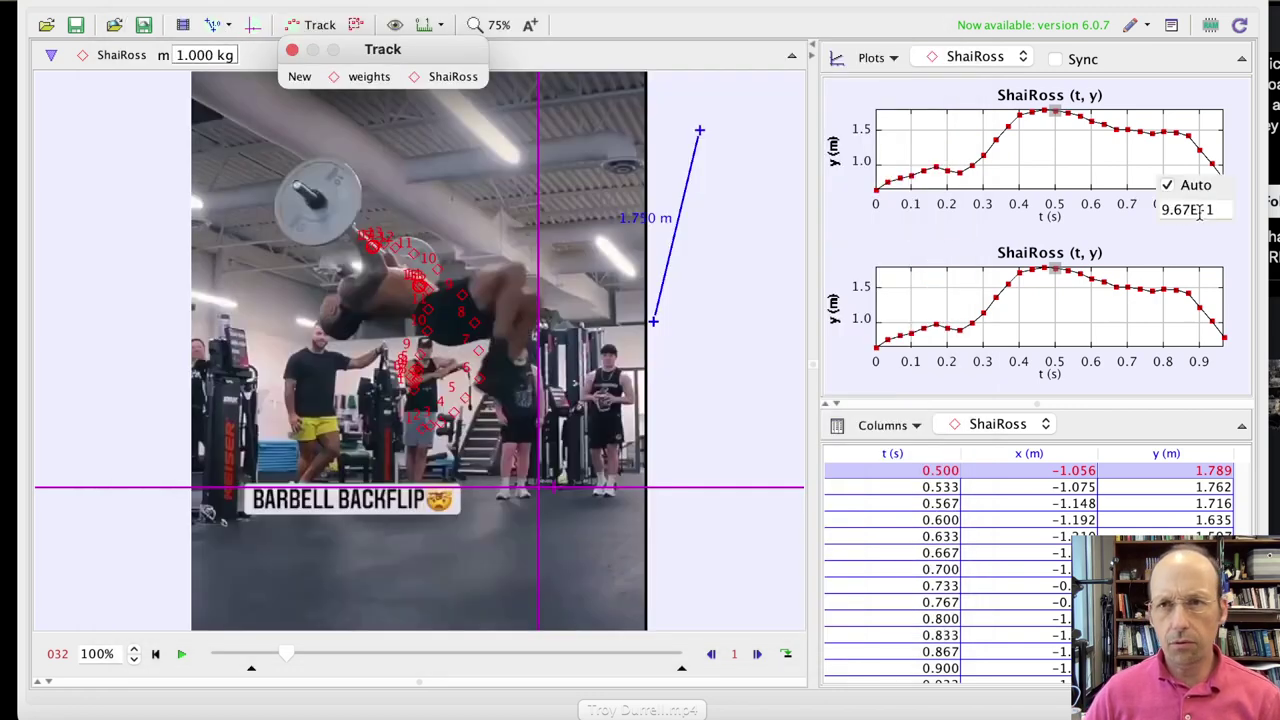
left_click(1246, 106)
left_click(1243, 62)
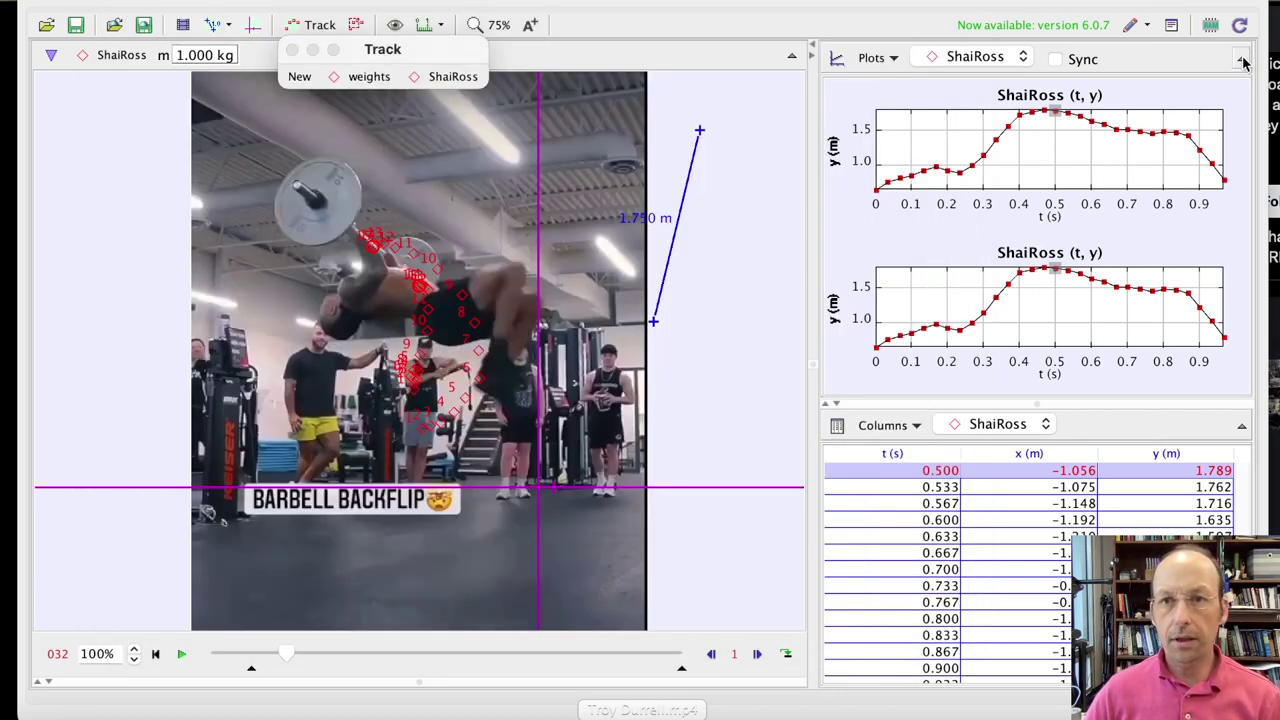
left_click(1243, 62)
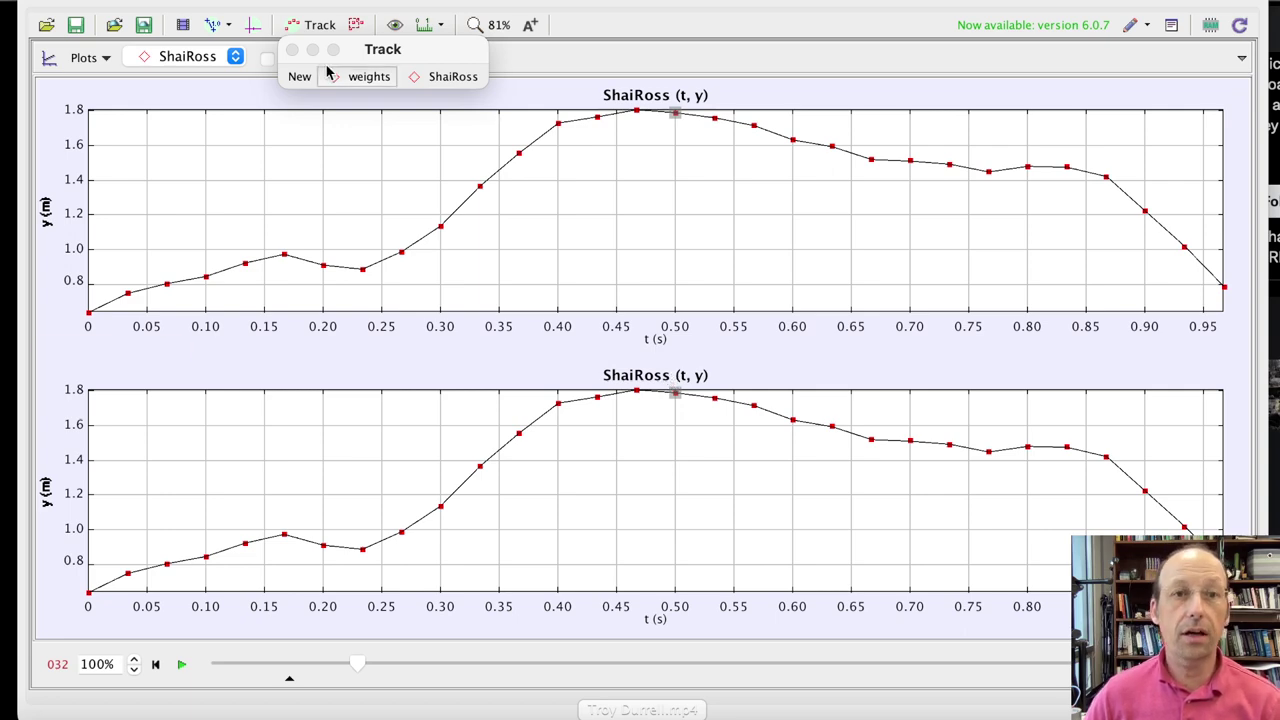
left_click(1240, 60)
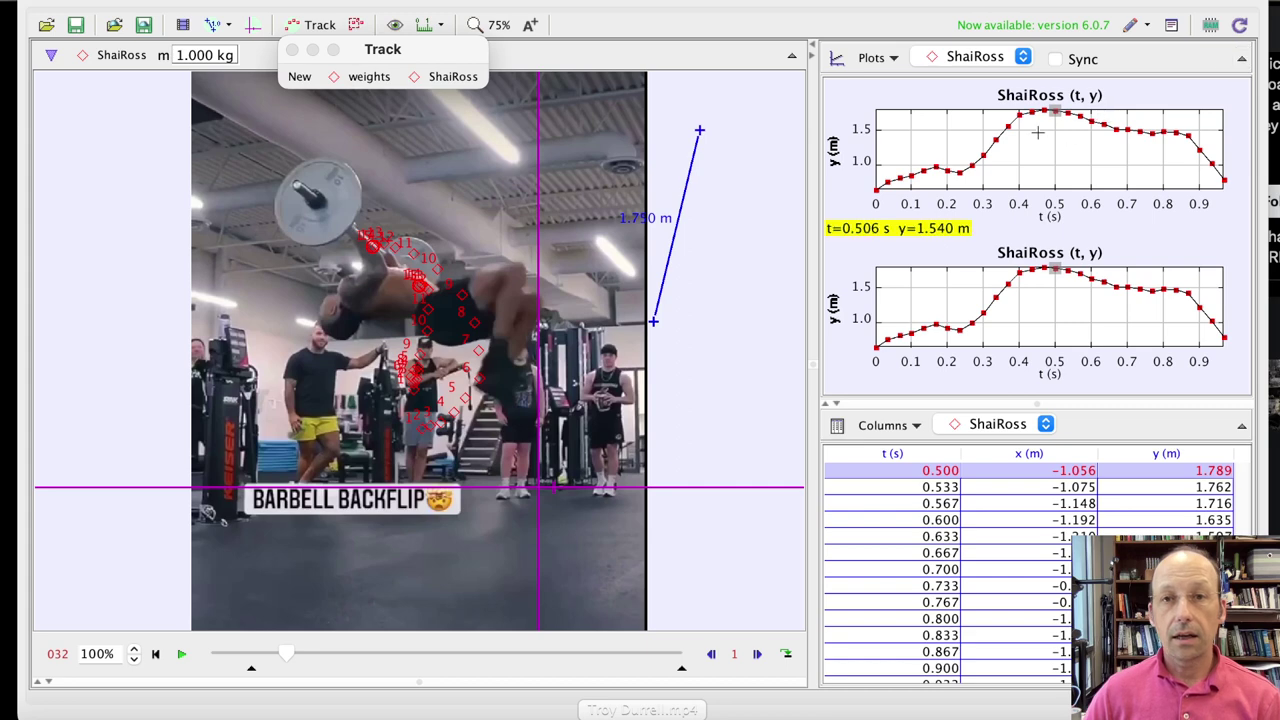
left_click(988, 62)
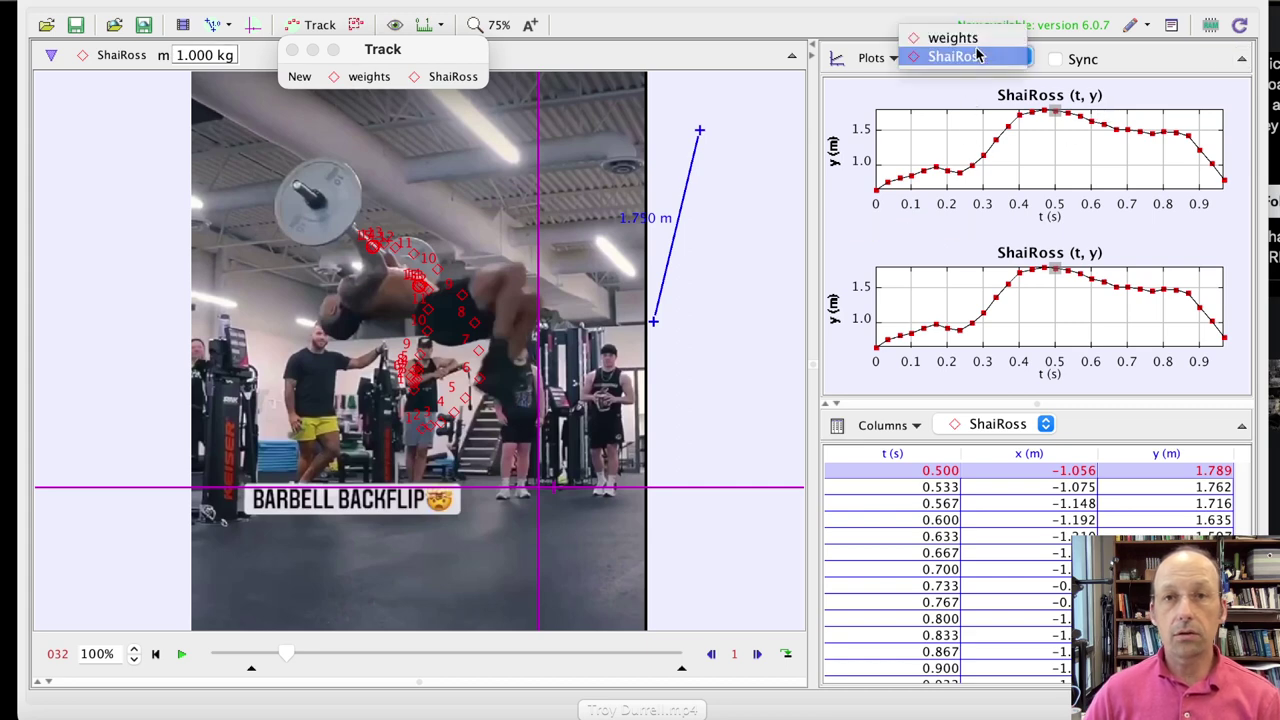
left_click(889, 266)
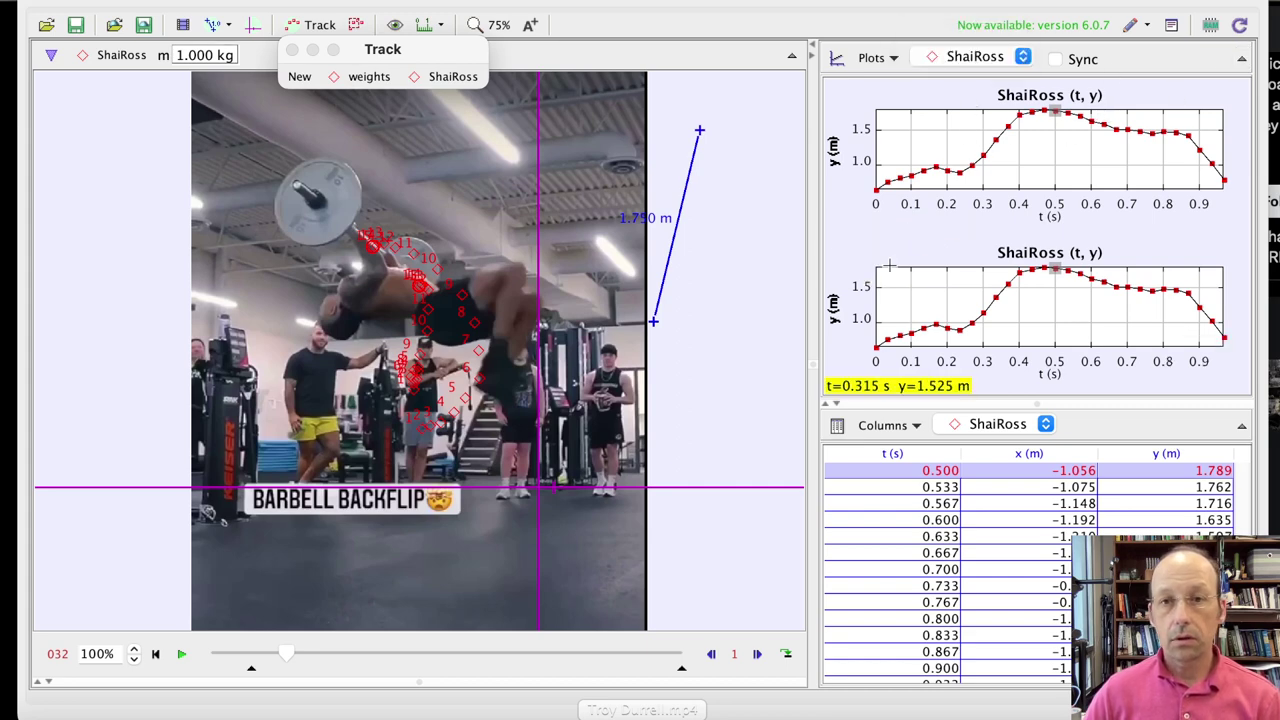
right_click(845, 218)
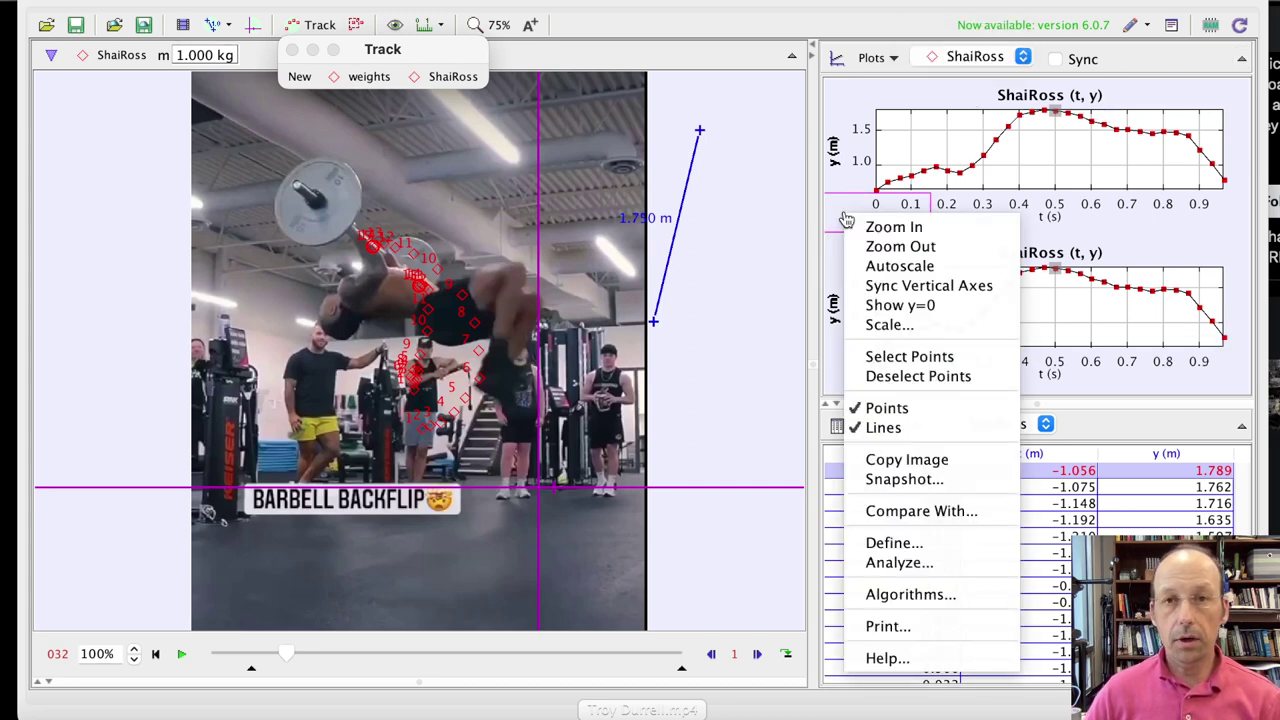
left_click(931, 514)
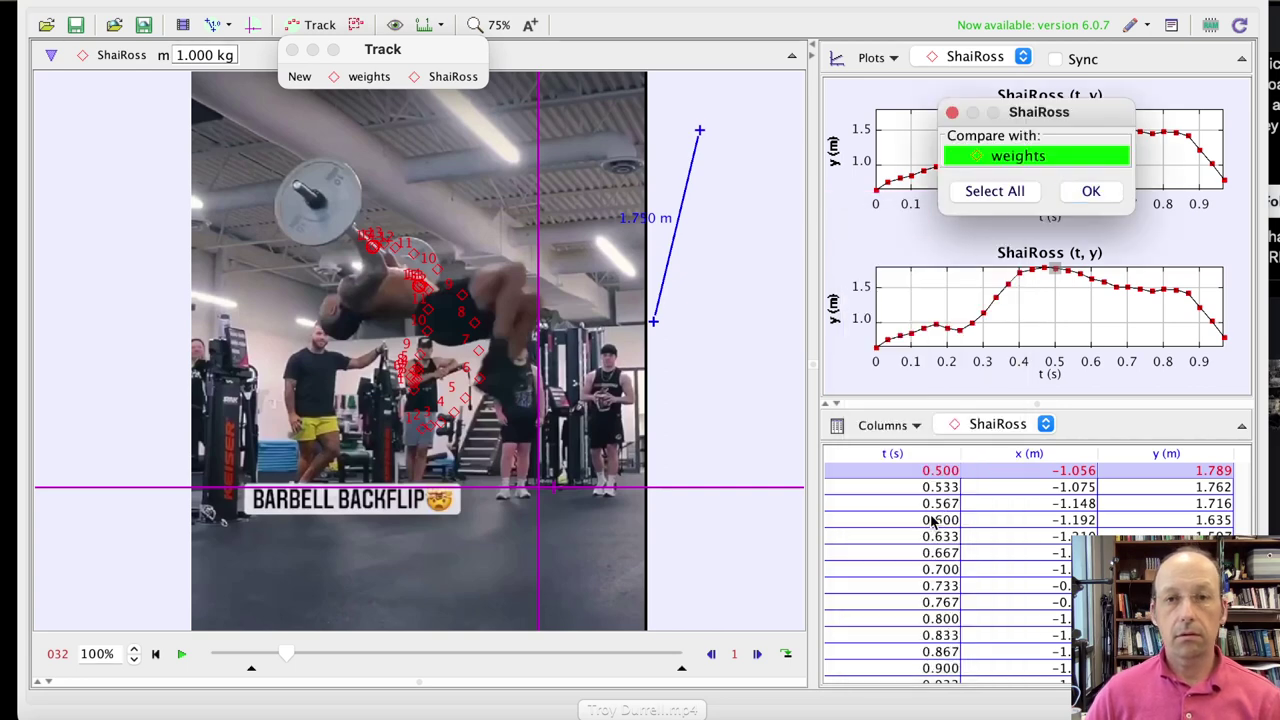
left_click(1028, 157)
left_click(1107, 192)
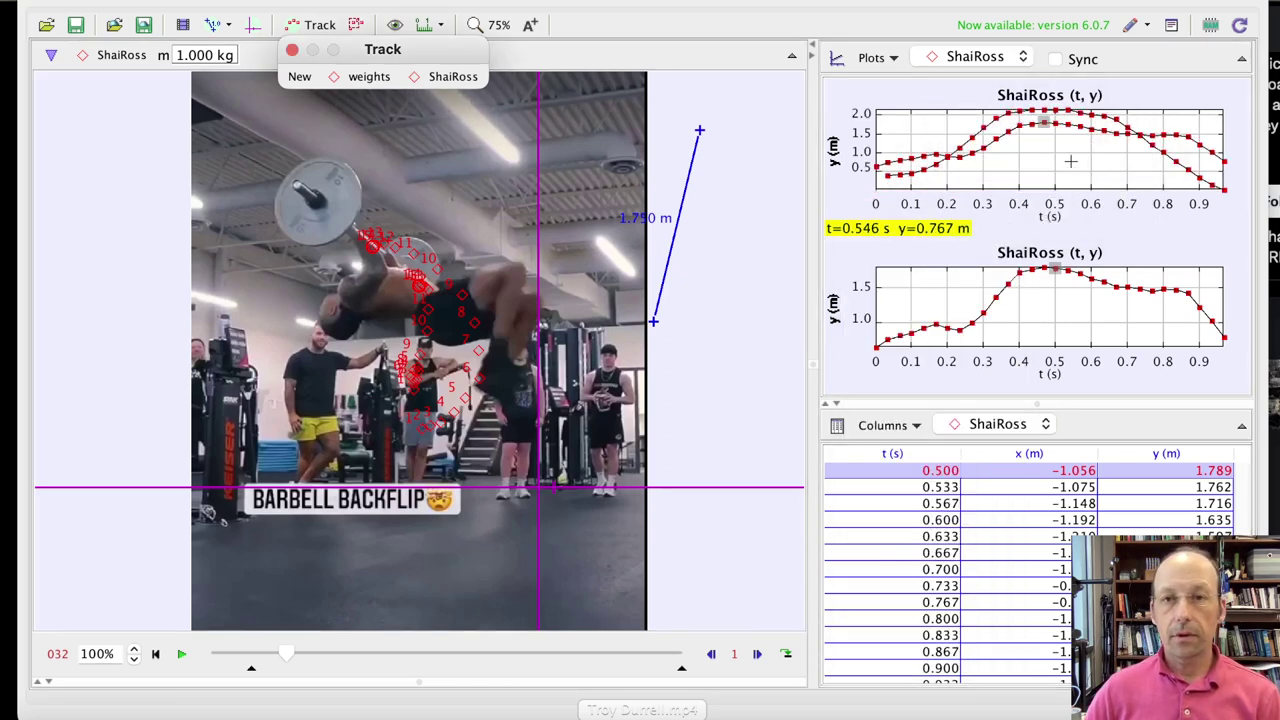
right_click(1072, 167)
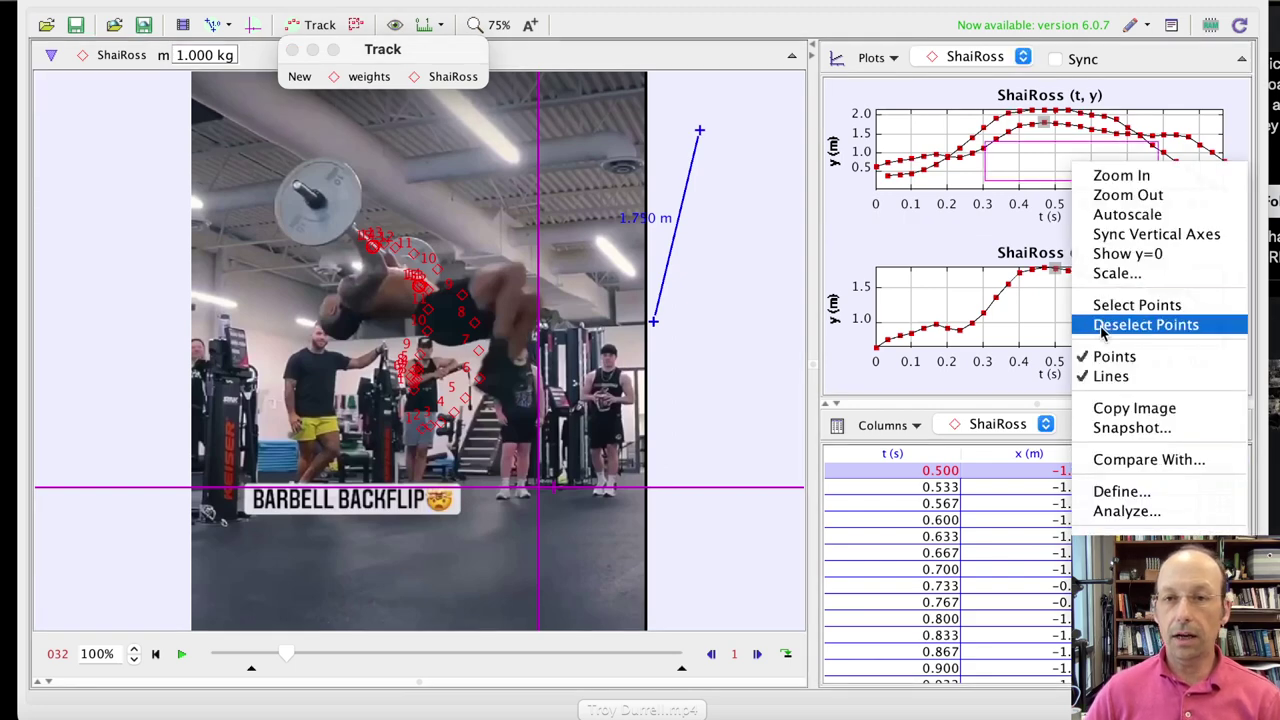
left_click(1113, 511)
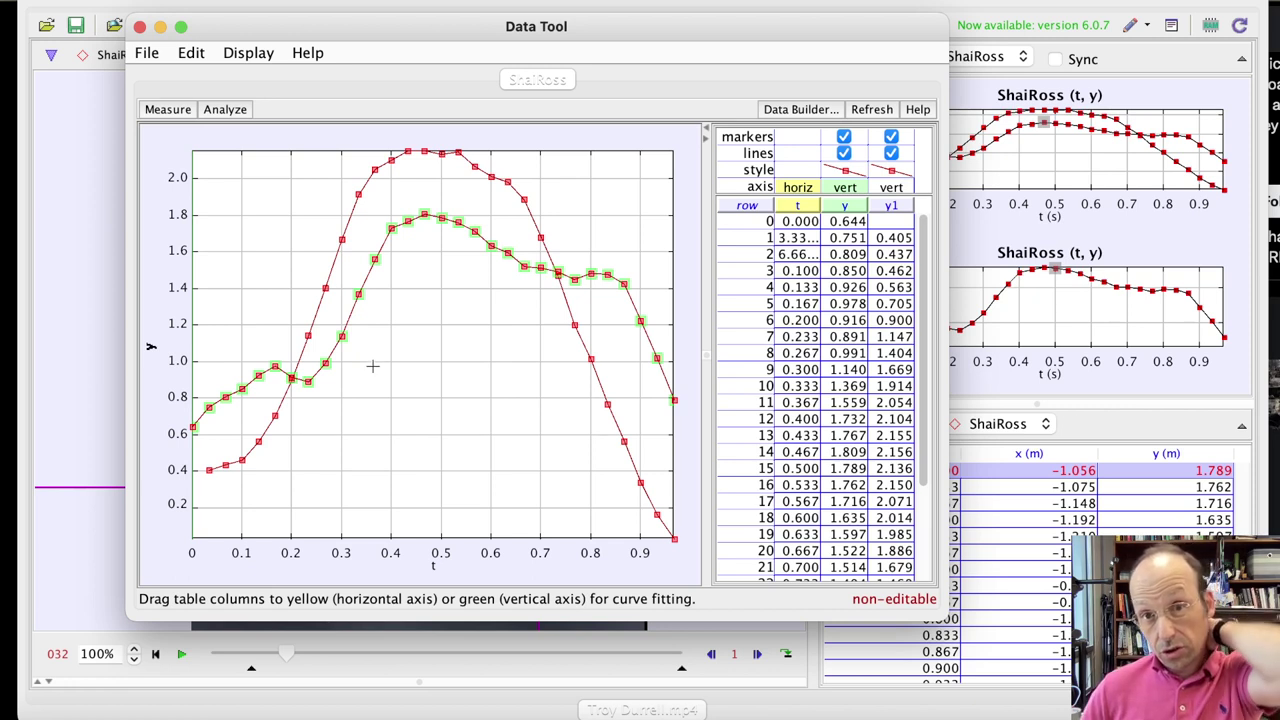
left_click(443, 224)
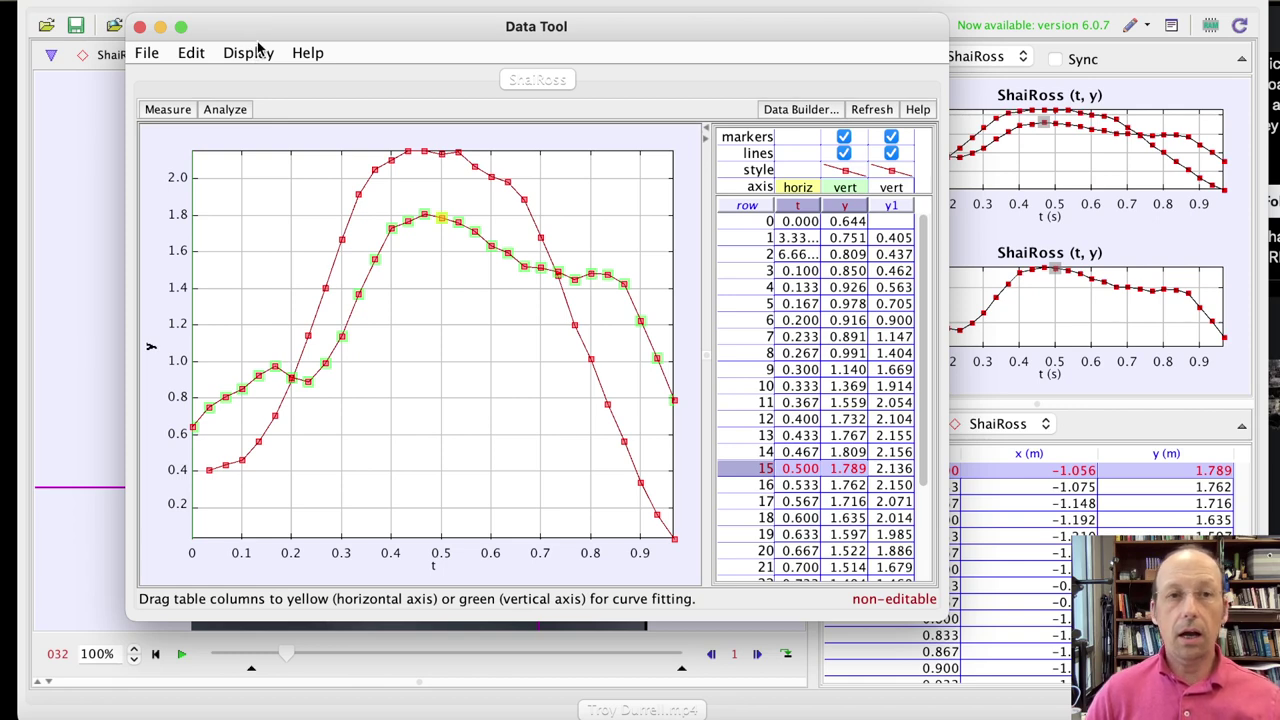
left_click_drag(340, 32, 834, 17)
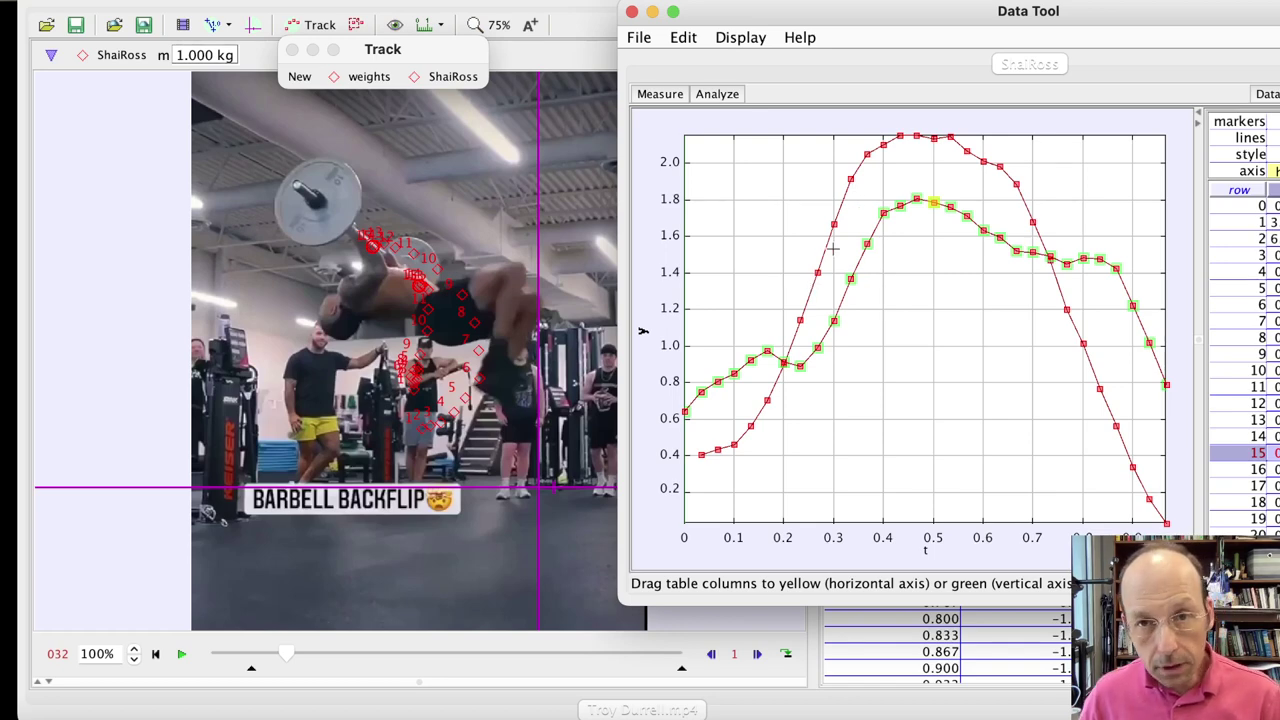
left_click_drag(828, 287, 1074, 133)
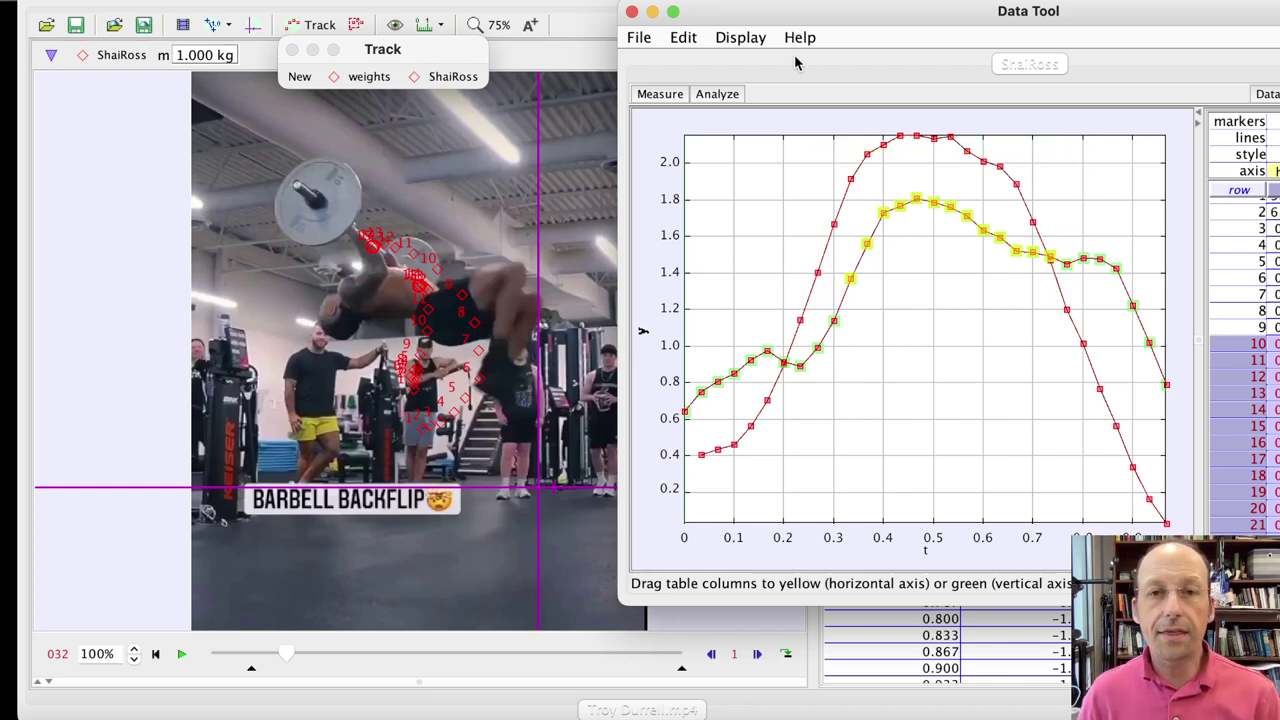
left_click(717, 96)
mouse_move(742, 120)
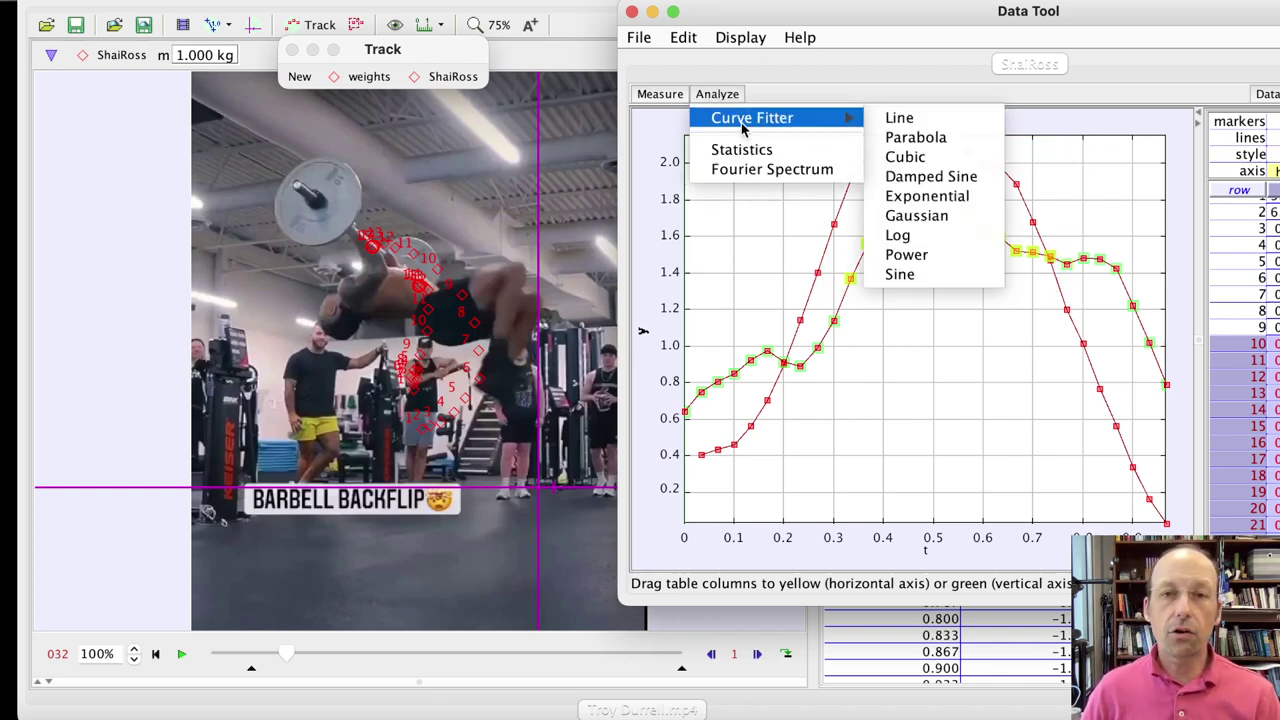
left_click(912, 139)
left_click_drag(878, 18, 659, 25)
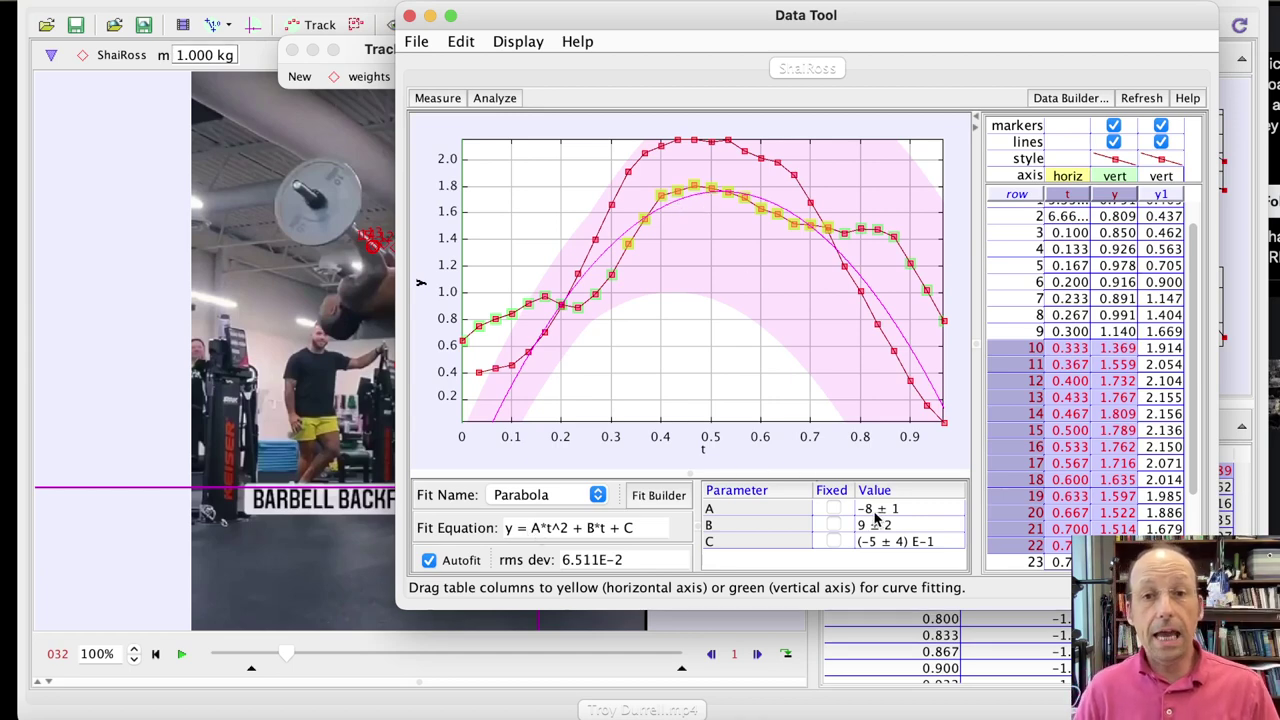
mouse_move(898, 518)
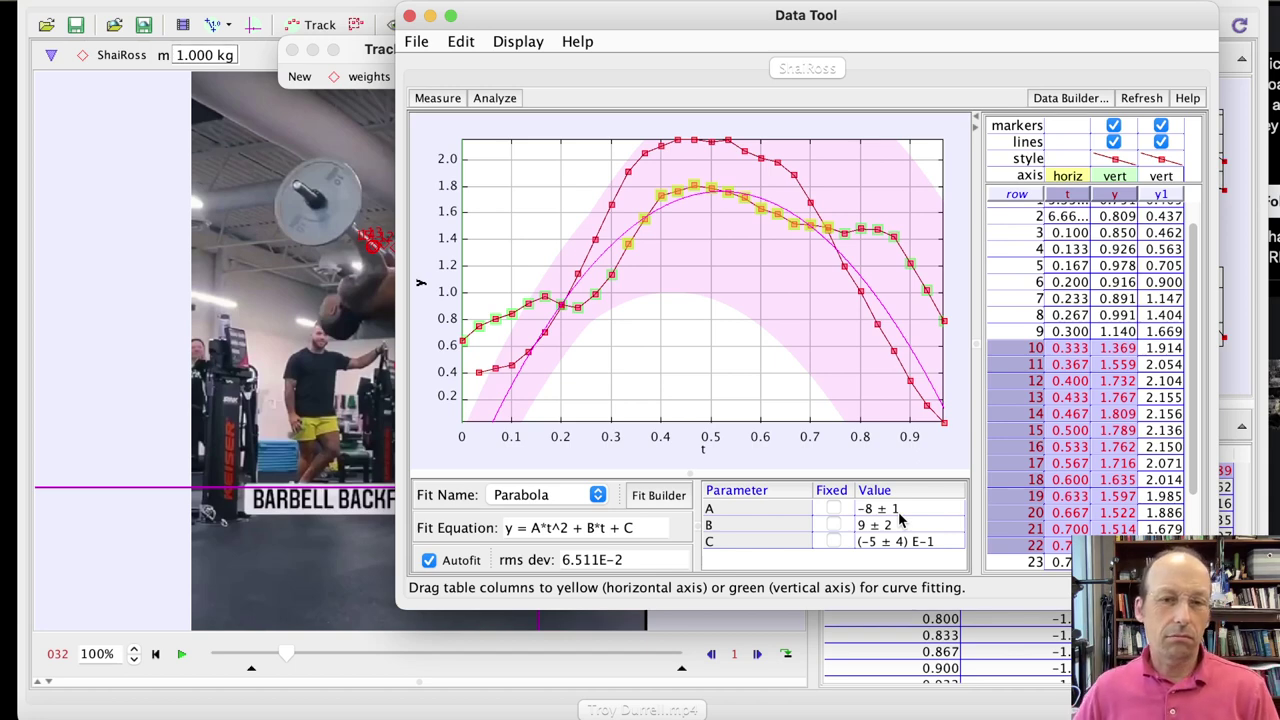
Refit the parabola to all points, read t and y values along the curves, then close the Data Tool.
left_click(692, 160)
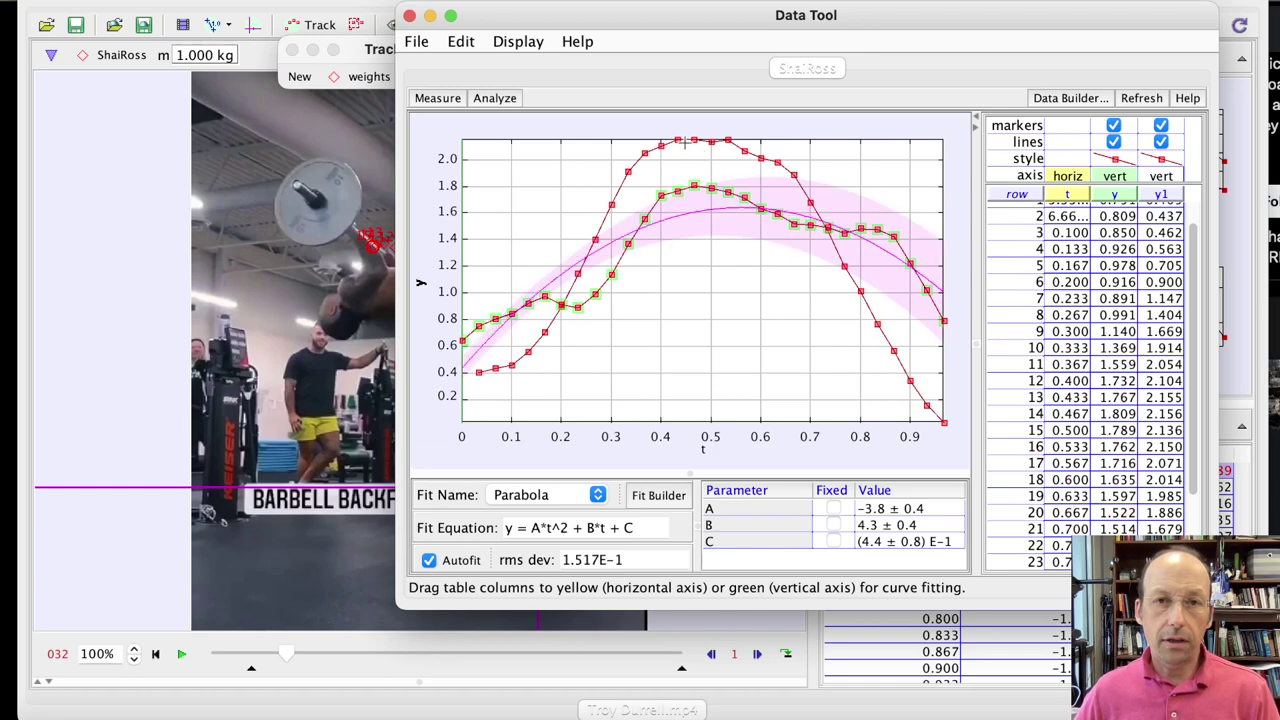
left_click(694, 141)
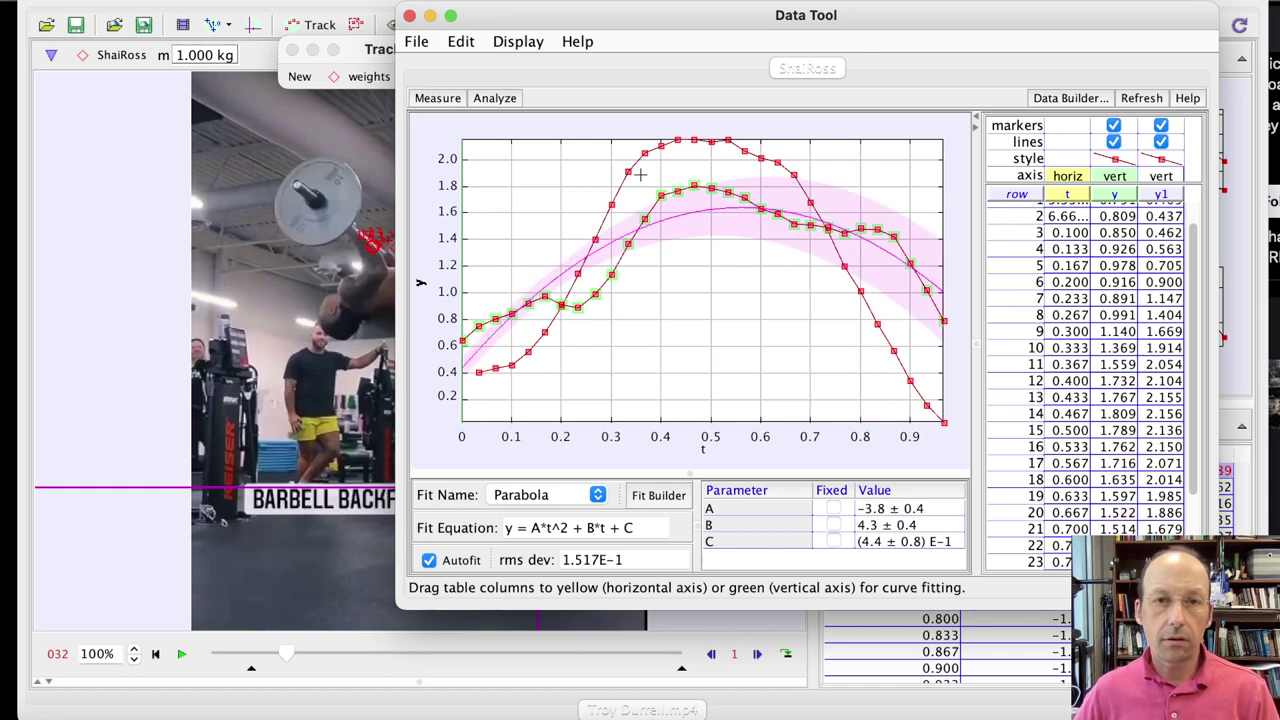
left_click_drag(640, 175, 832, 128)
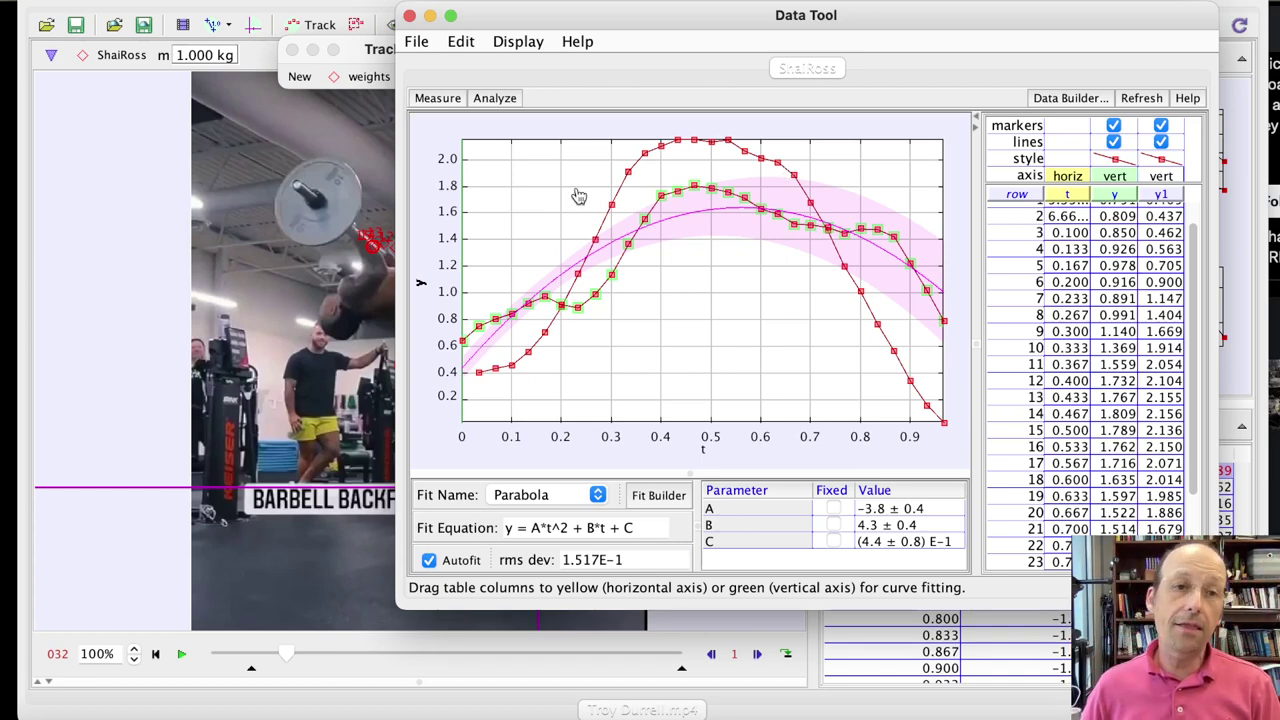
left_click(101, 292)
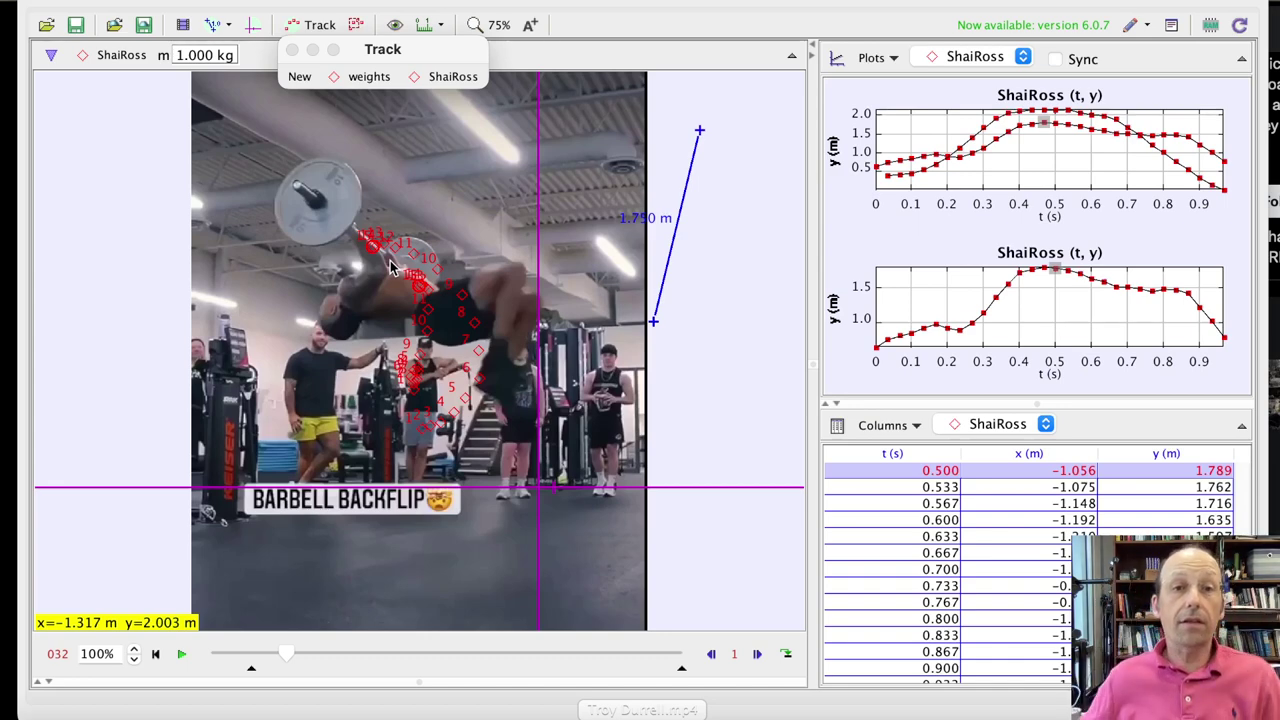
Step the video back to frame 025, then forward to frame 028 (t = 0.367 s) at takeoff.
left_click(713, 655)
left_click(713, 655)
left_click(713, 655)
left_click(713, 655)
left_click(713, 655)
left_click(713, 655)
left_click(713, 655)
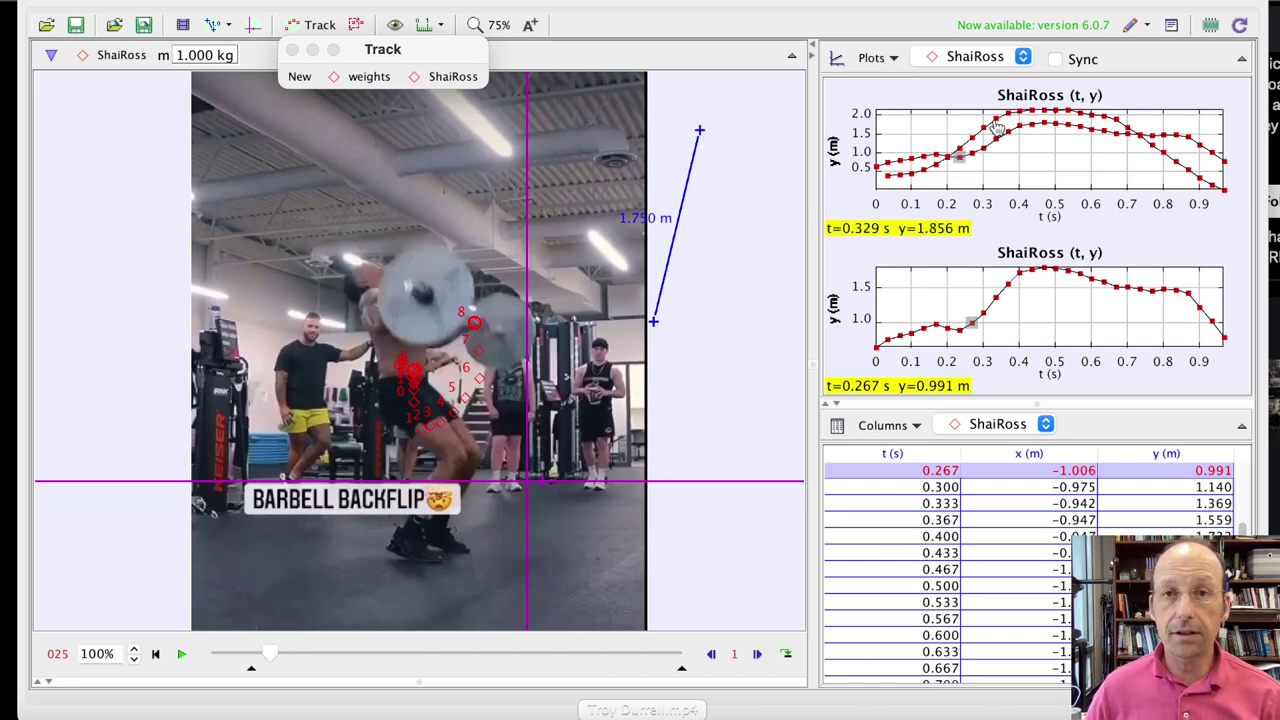
left_click(926, 207)
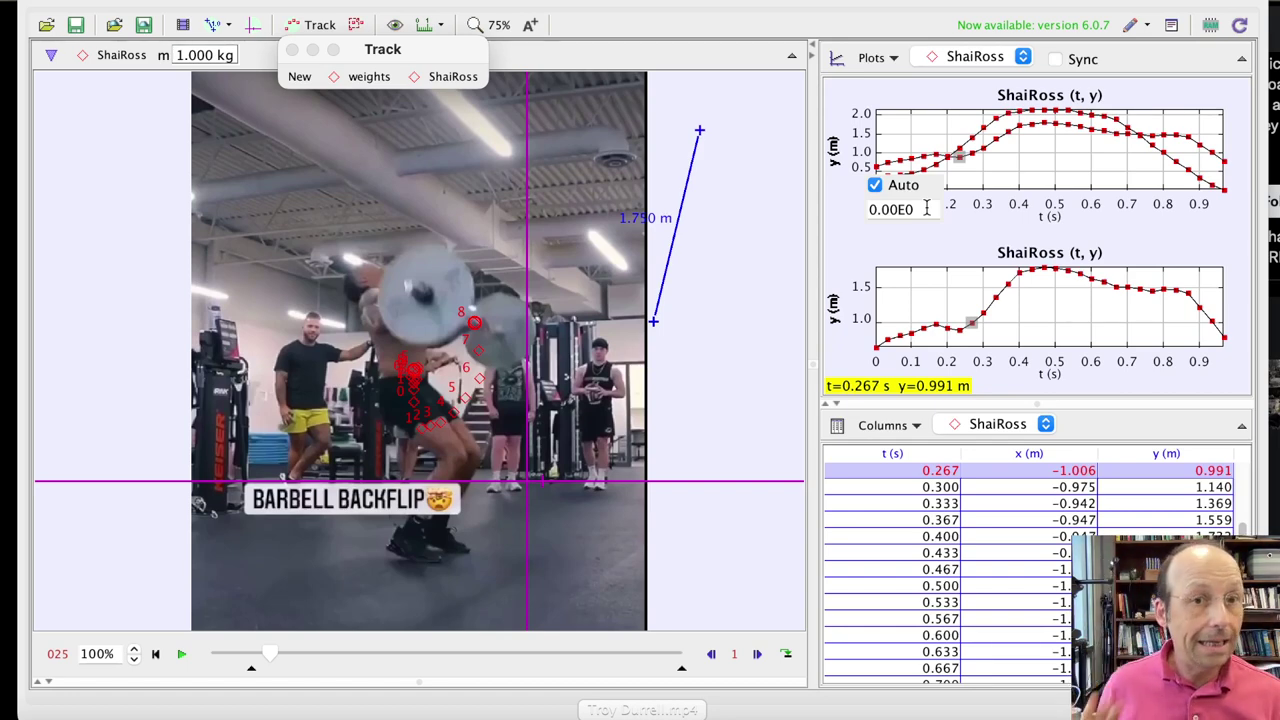
left_click(757, 654)
left_click(757, 654)
left_click(757, 654)
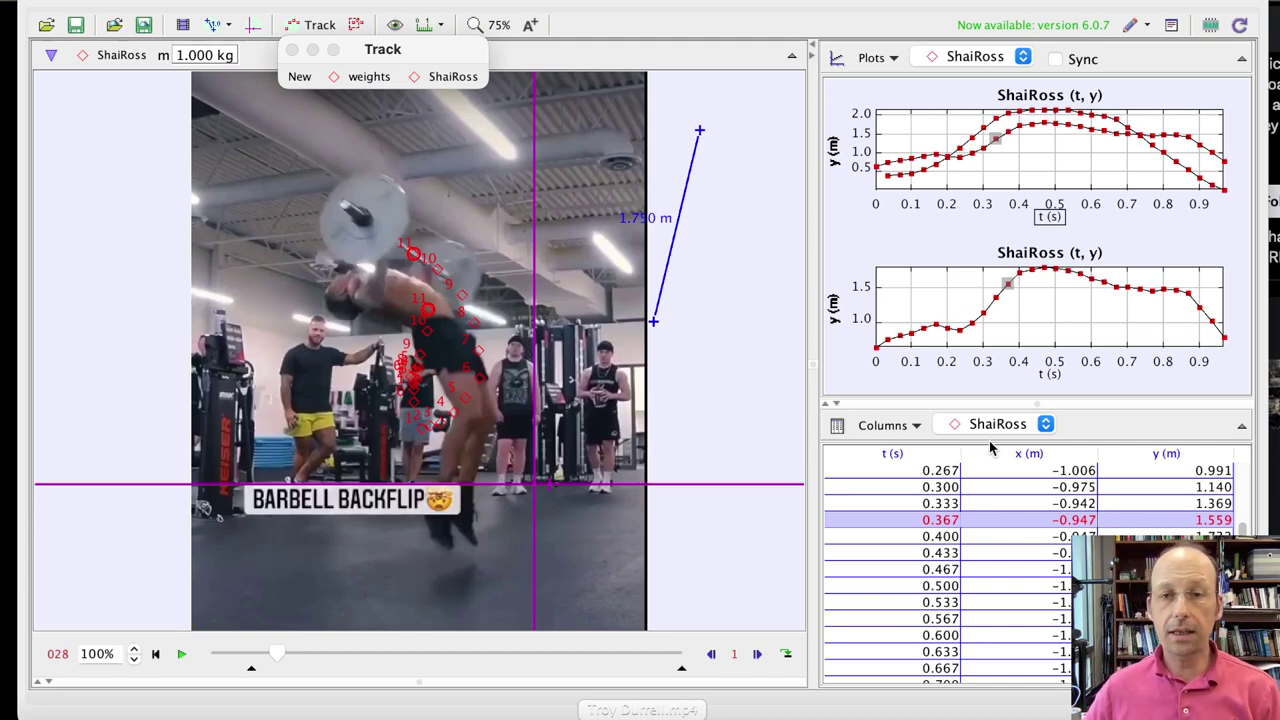
Mark takeoff at t = 0.333 s in the table, then advance through the flight to landing.
left_click(711, 654)
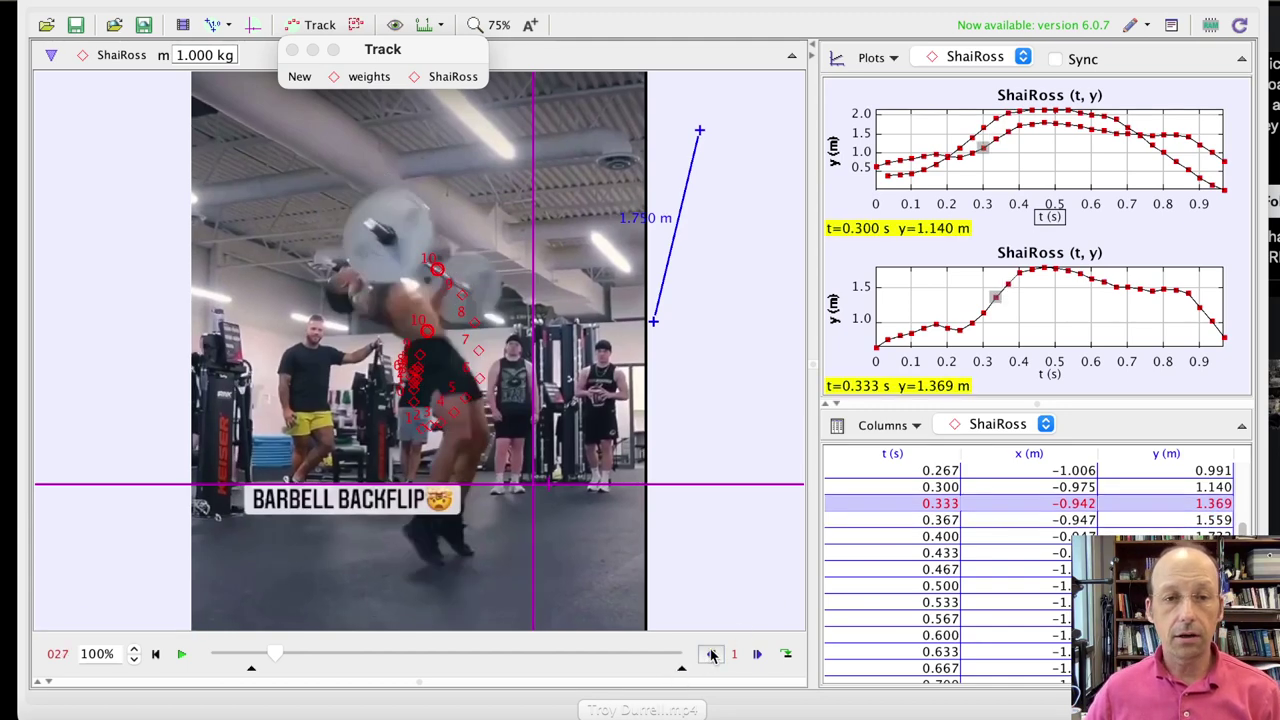
left_click(957, 512)
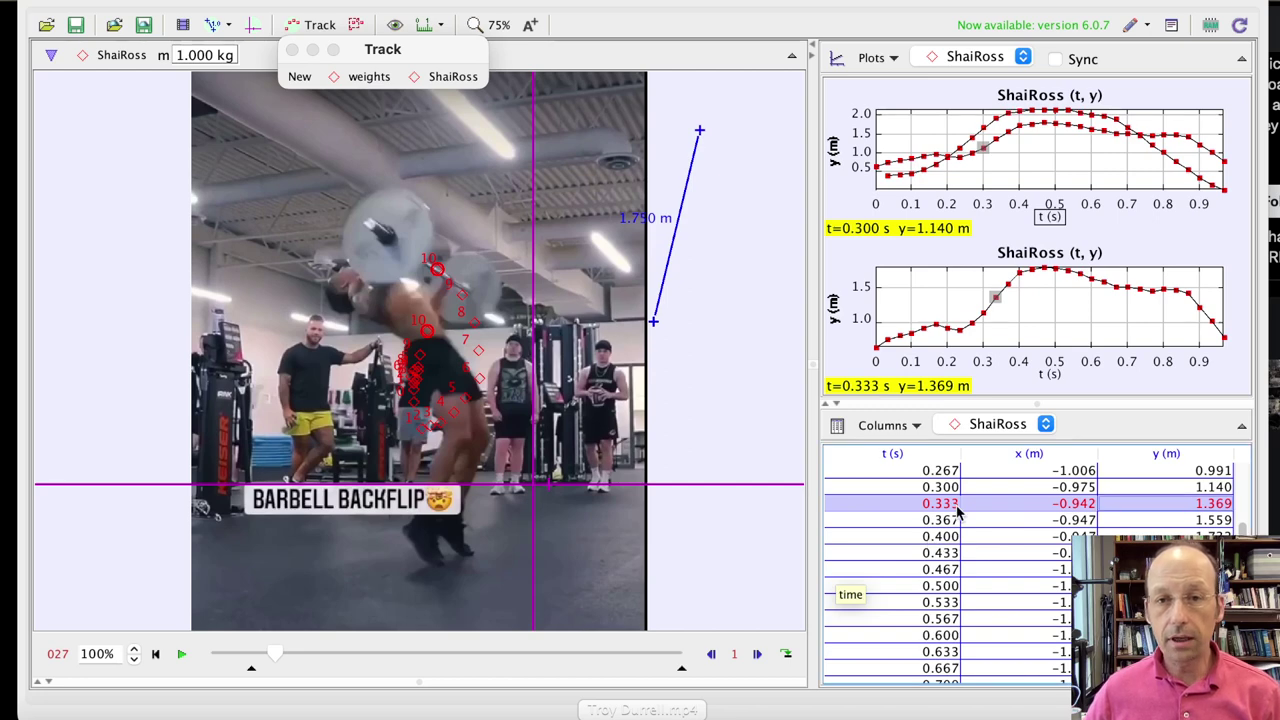
left_click(757, 654)
left_click(757, 654)
left_click(757, 654)
left_click(757, 654)
left_click(757, 654)
left_click(757, 654)
left_click(757, 654)
left_click(757, 654)
left_click(757, 654)
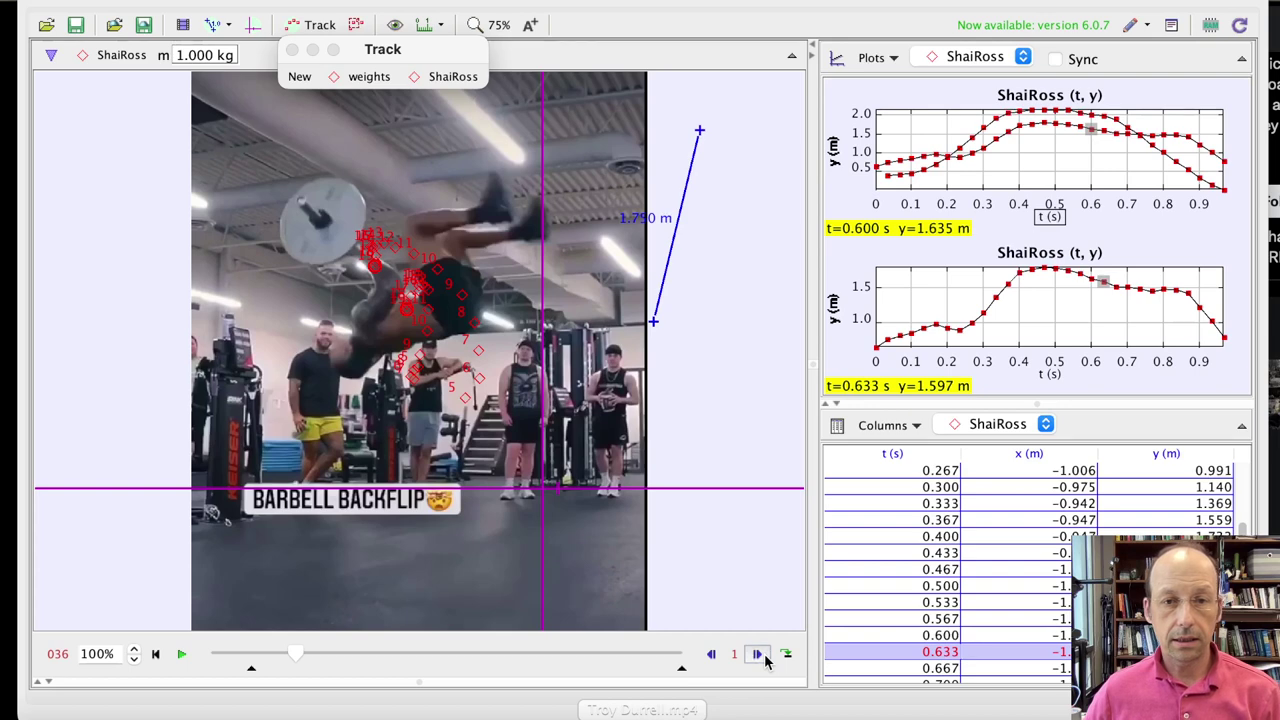
left_click(757, 654)
left_click(757, 654)
left_click(757, 654)
left_click(757, 654)
left_click(757, 654)
left_click(757, 654)
left_click(757, 654)
left_click(757, 654)
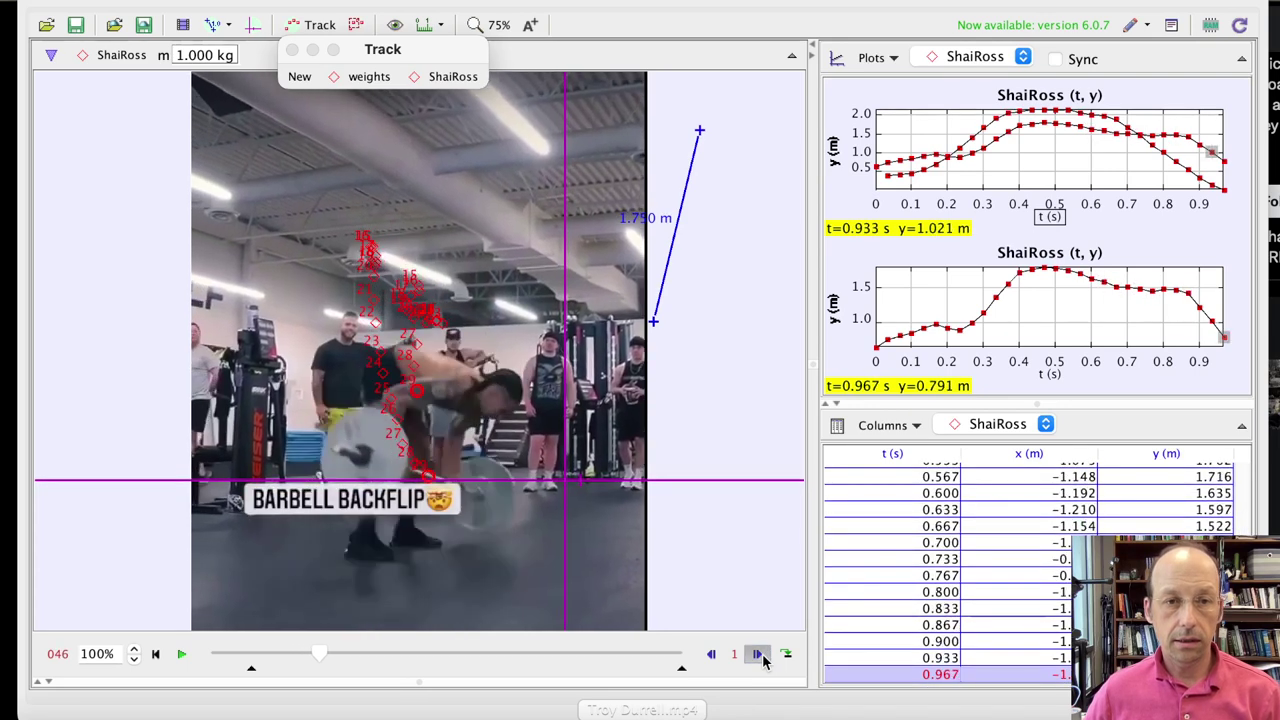
left_click(757, 654)
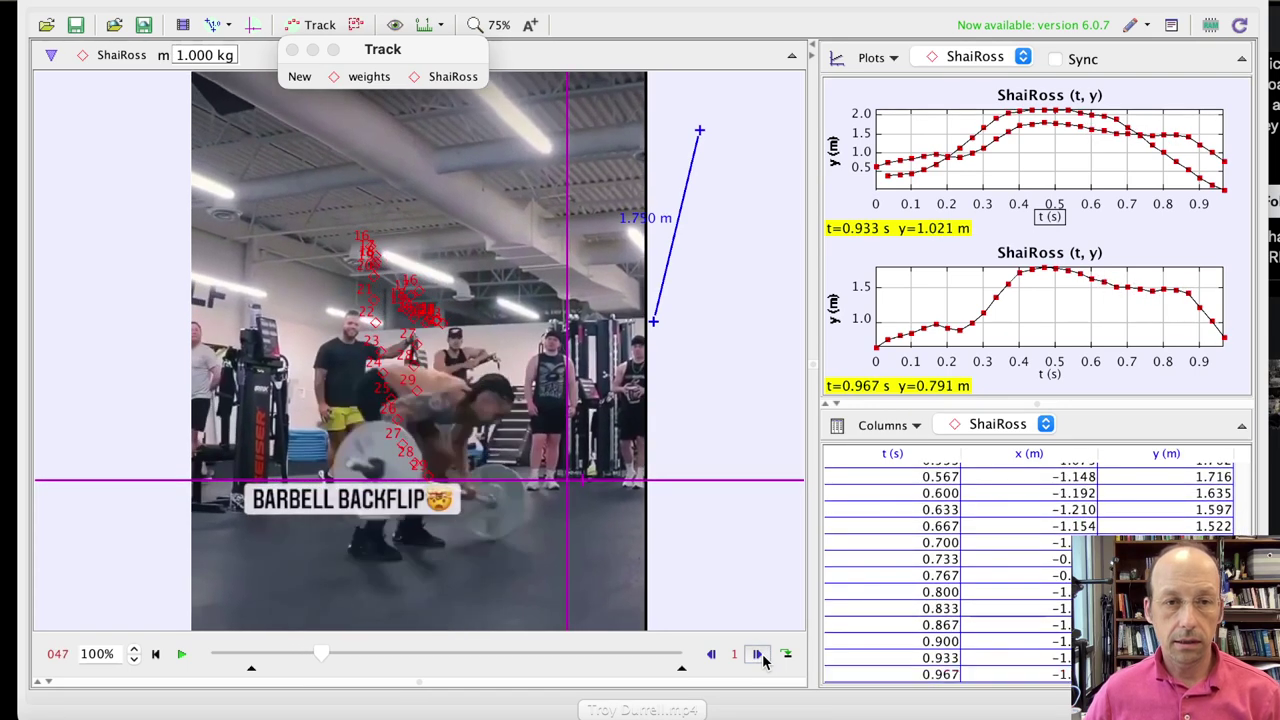
Compare frames 045–047 to pin down the landing near t = 0.933 s.
left_click(711, 654)
left_click(711, 654)
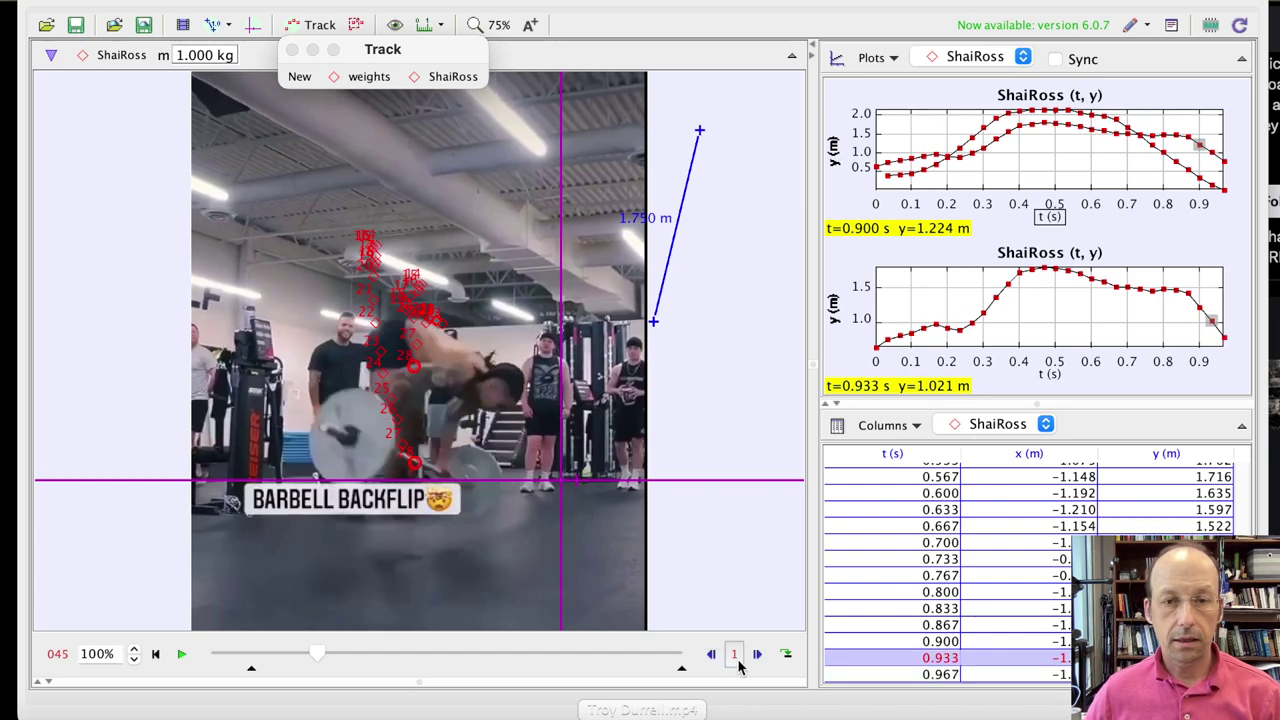
left_click(757, 654)
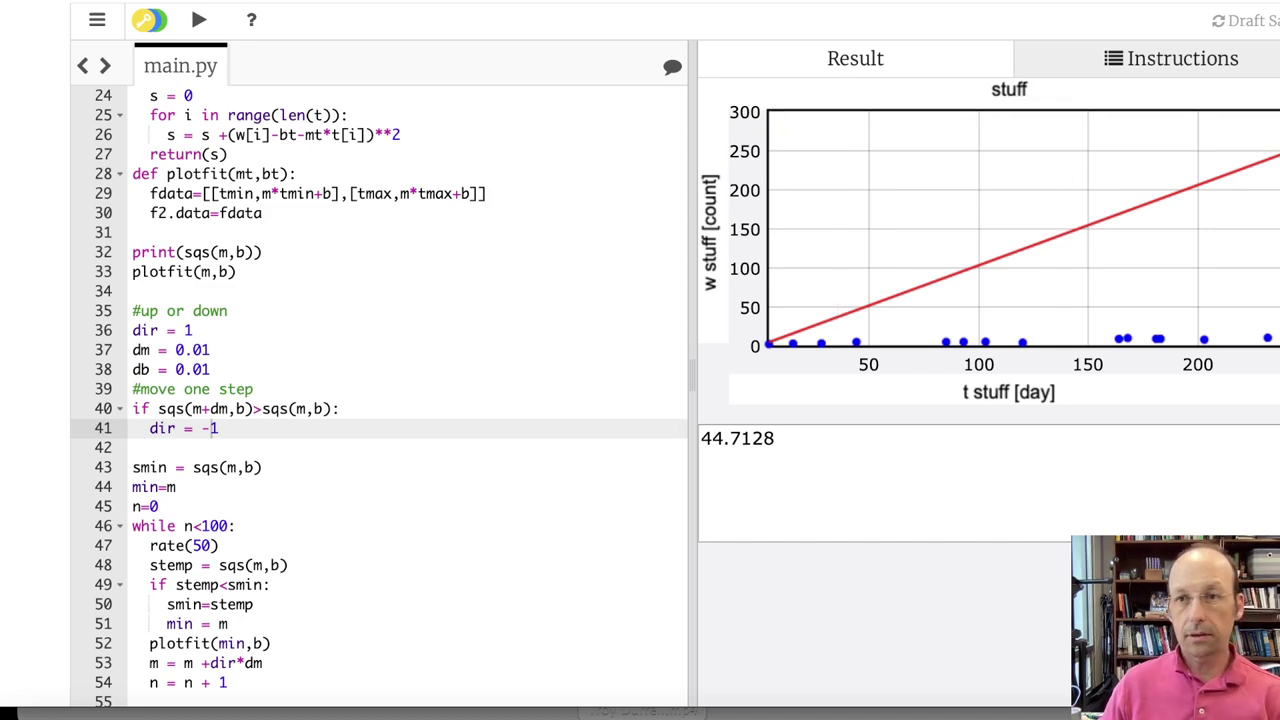
Create a new GlowScript trinket via the account menu's New Trinket option.
scroll(1183, 24, "up", 3)
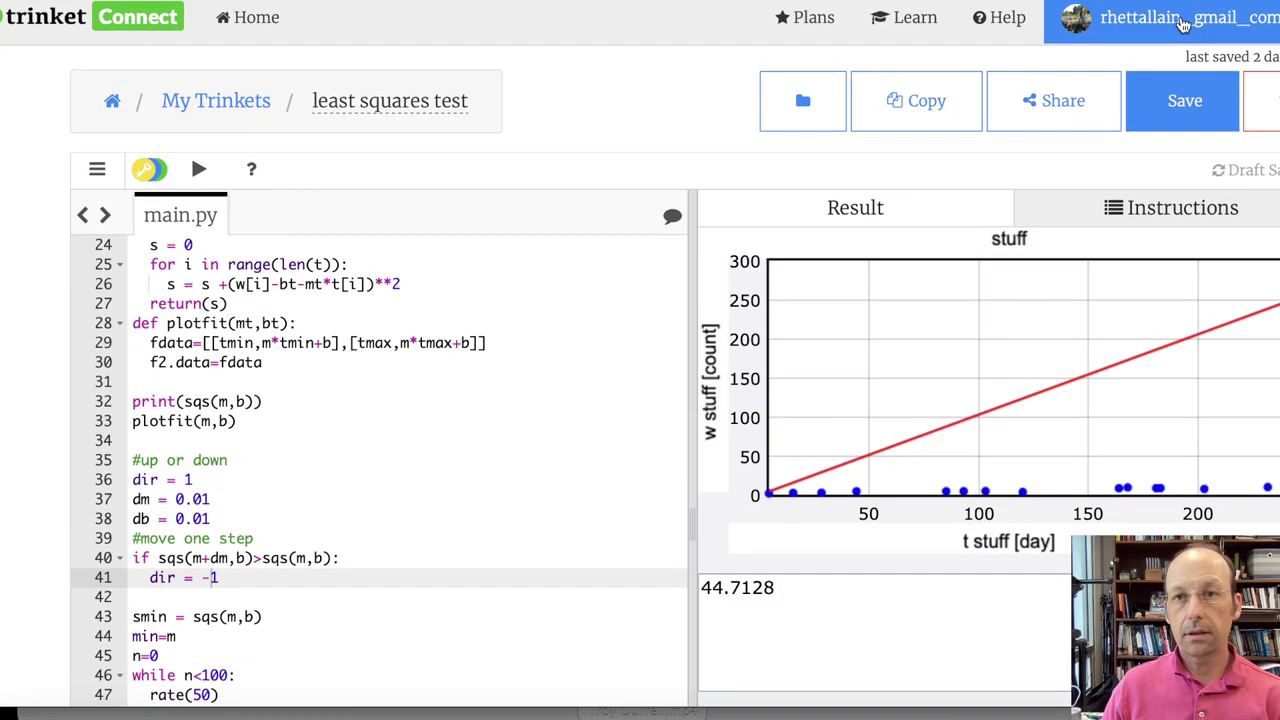
left_click(1183, 24)
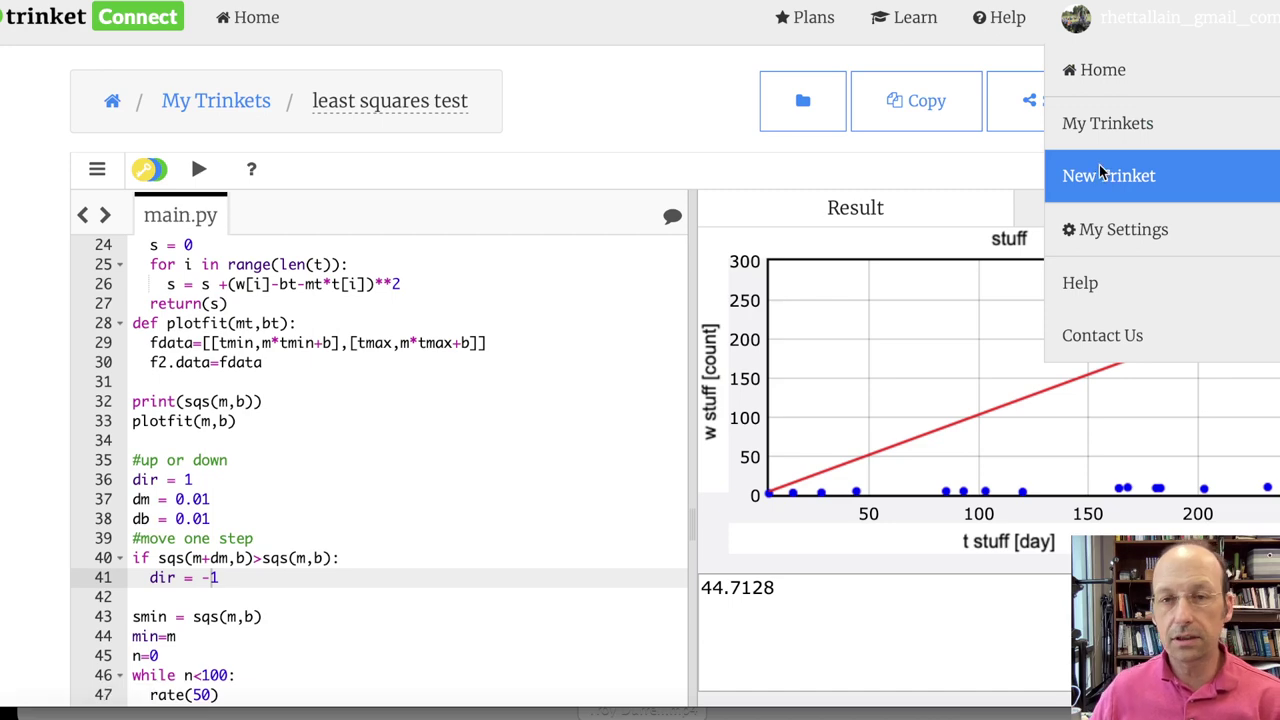
mouse_move(1100, 174)
left_click(829, 491)
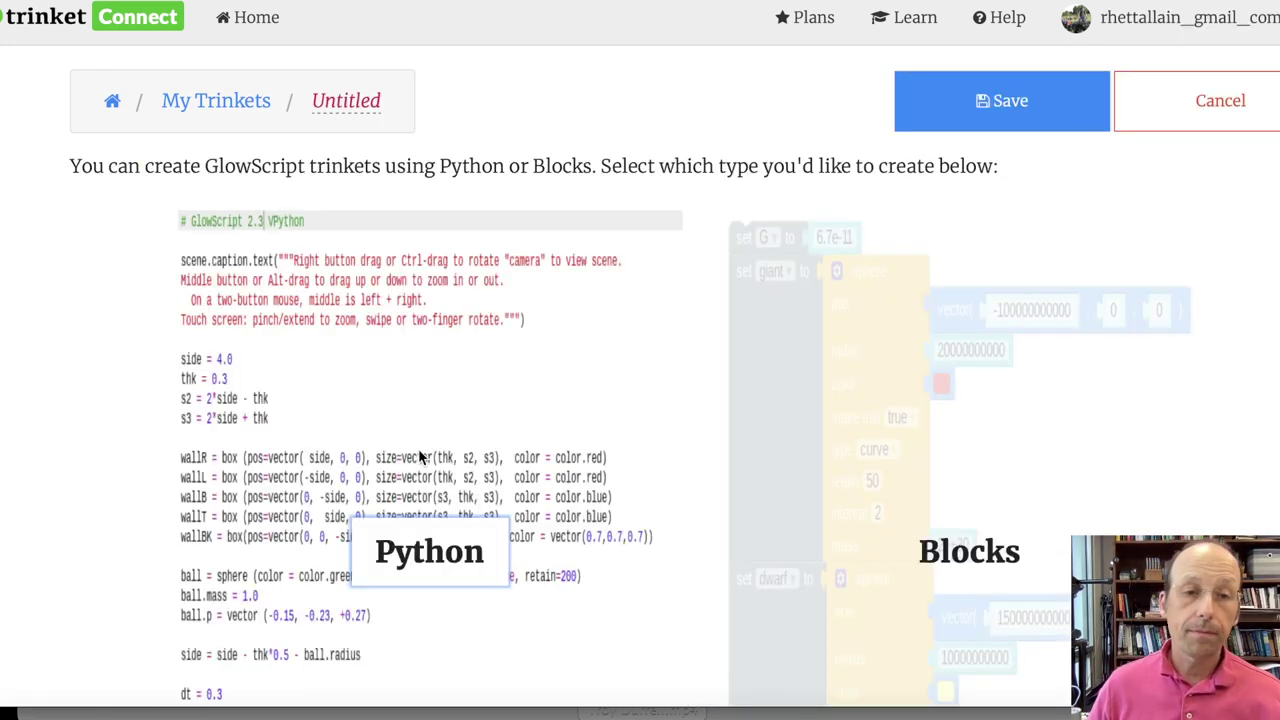
Start a Python trinket that defines g=9.8 and hang time t = .967-.33.
left_click(420, 432)
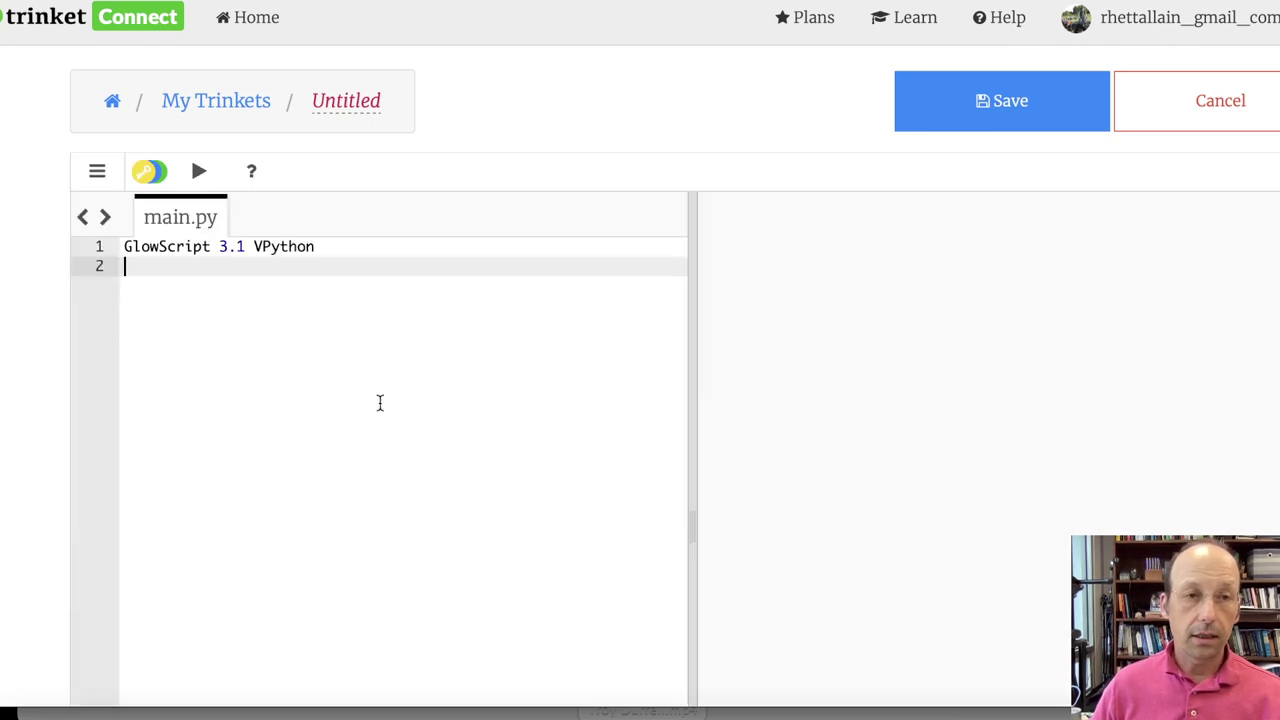
type("g")
key("Return")
key("BackSpace")
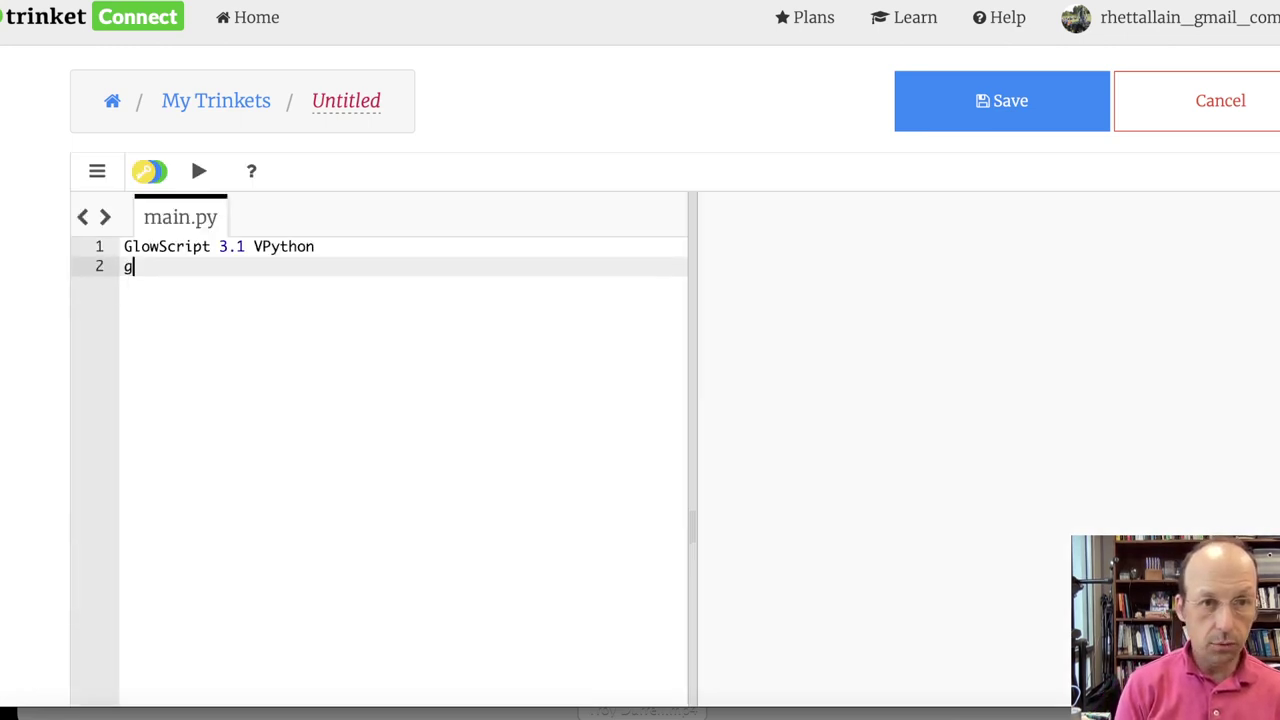
type("=9.8")
key("Return")
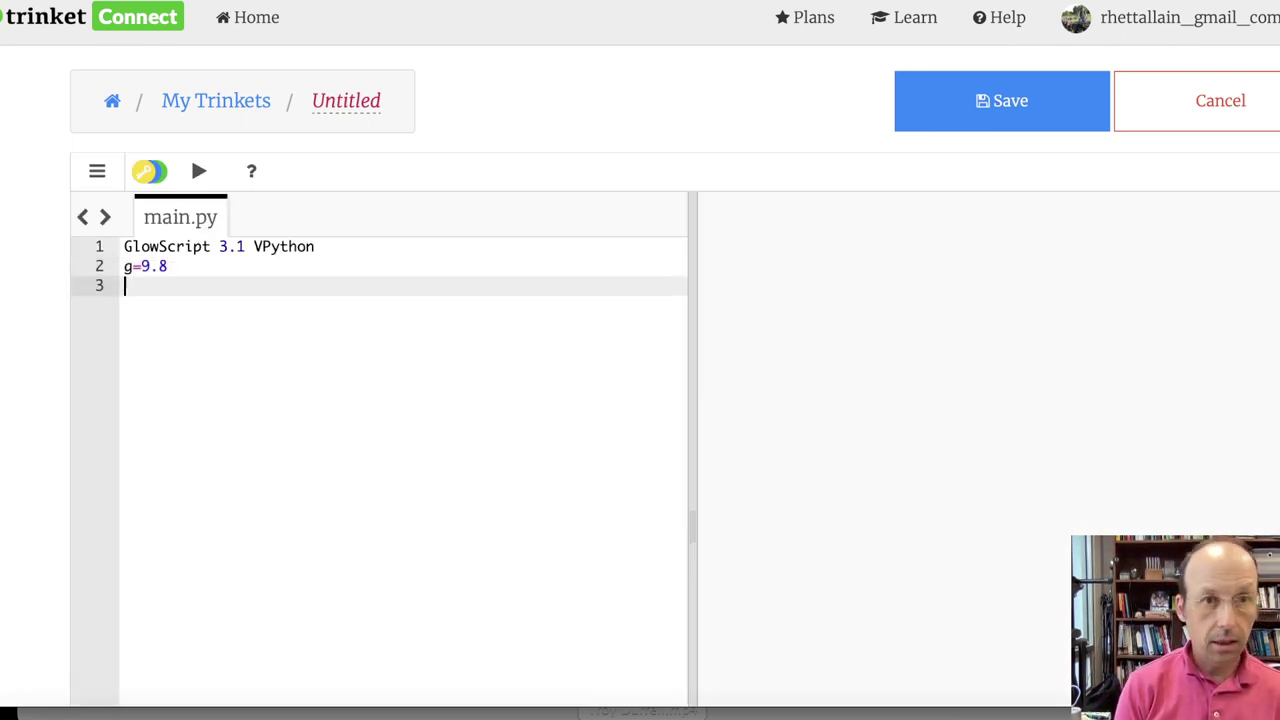
type("t = ")
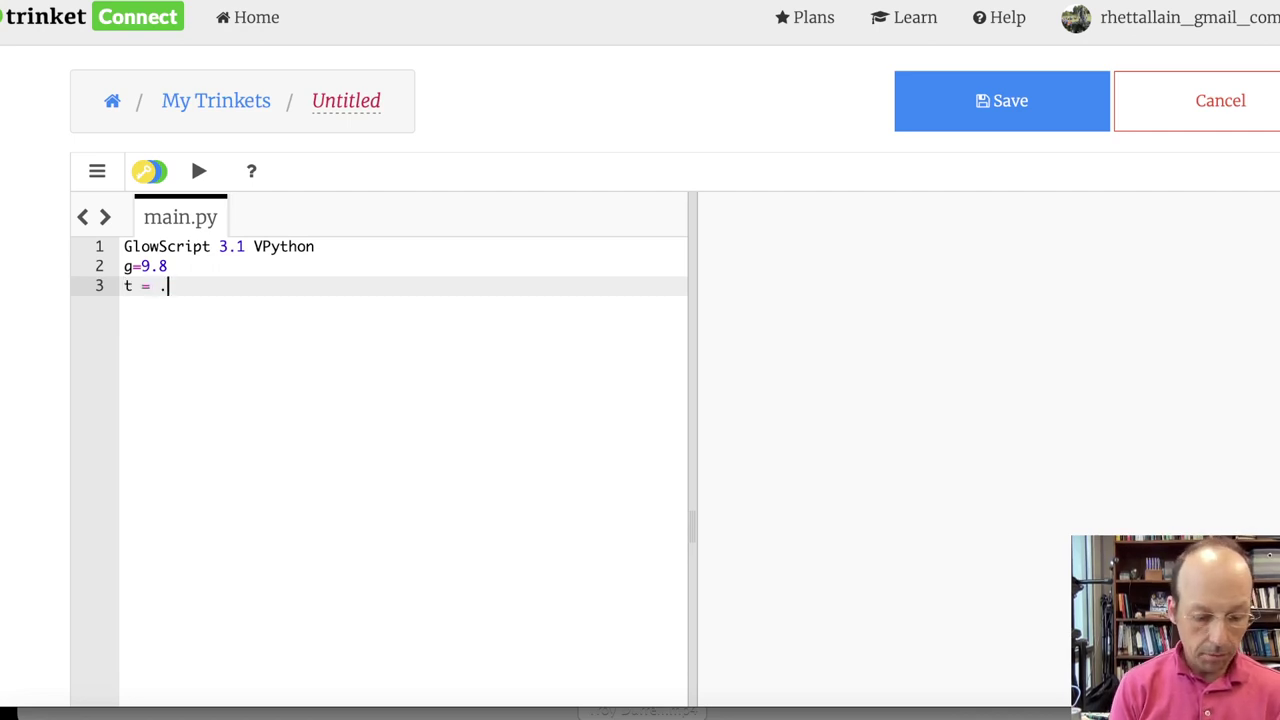
type(".9")
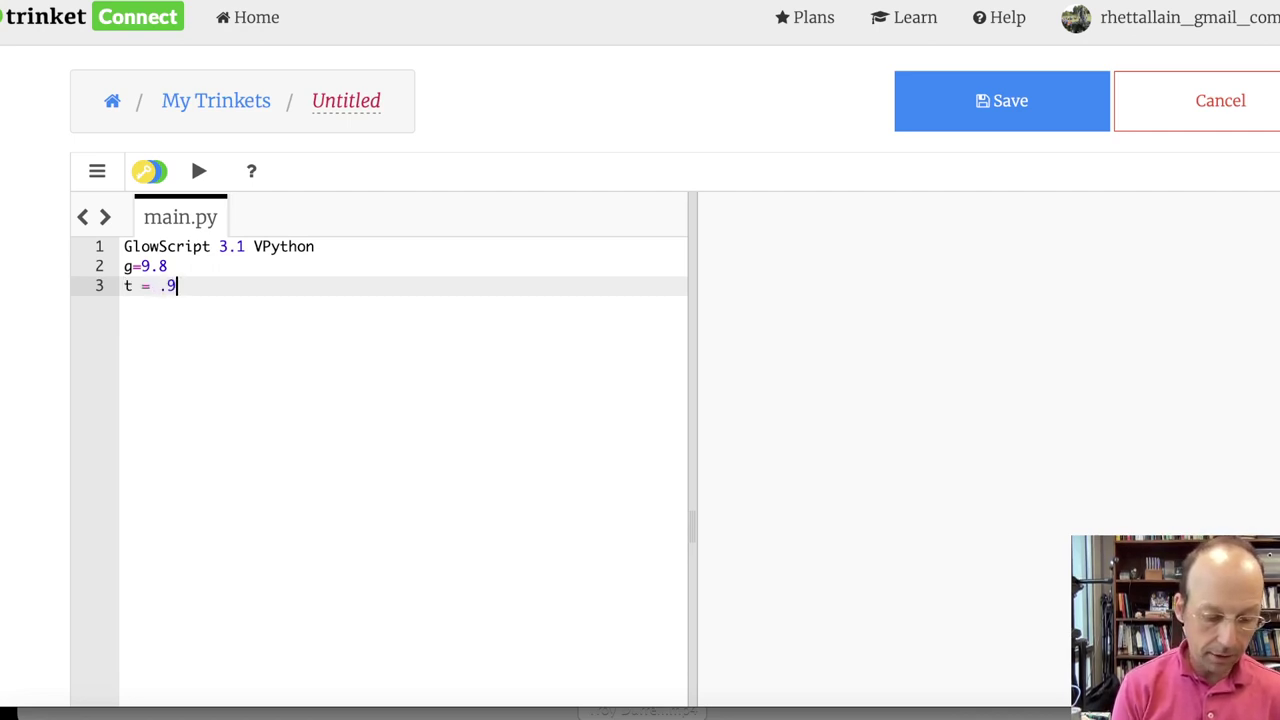
type("67-.33")
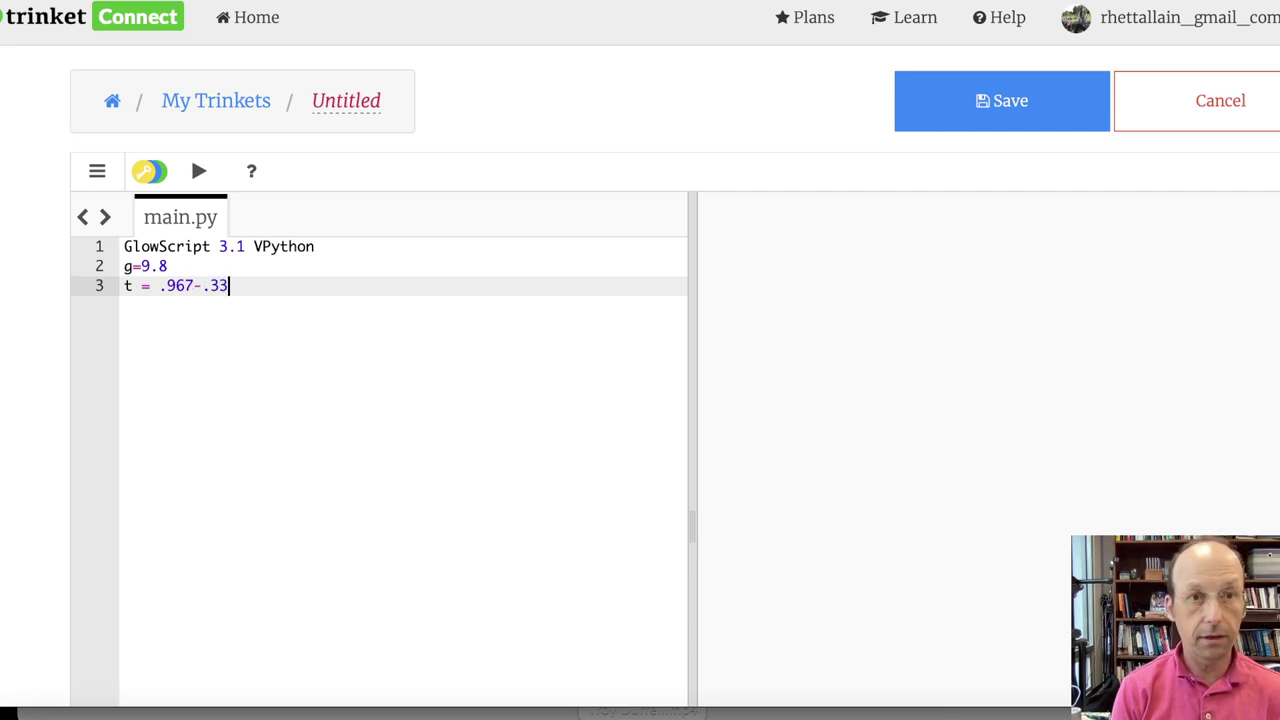
Add the kinematics comment line #y = y0+v0t-1/2gt^2.
key("Return")
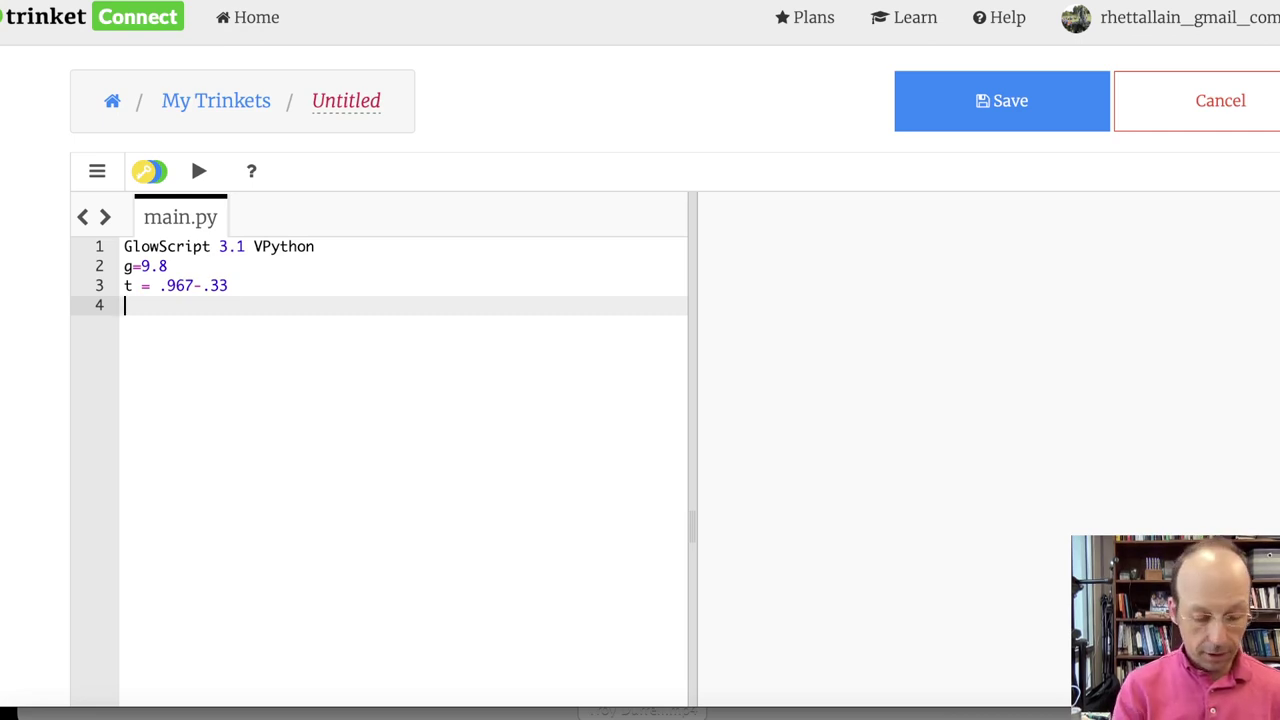
type("#y ")
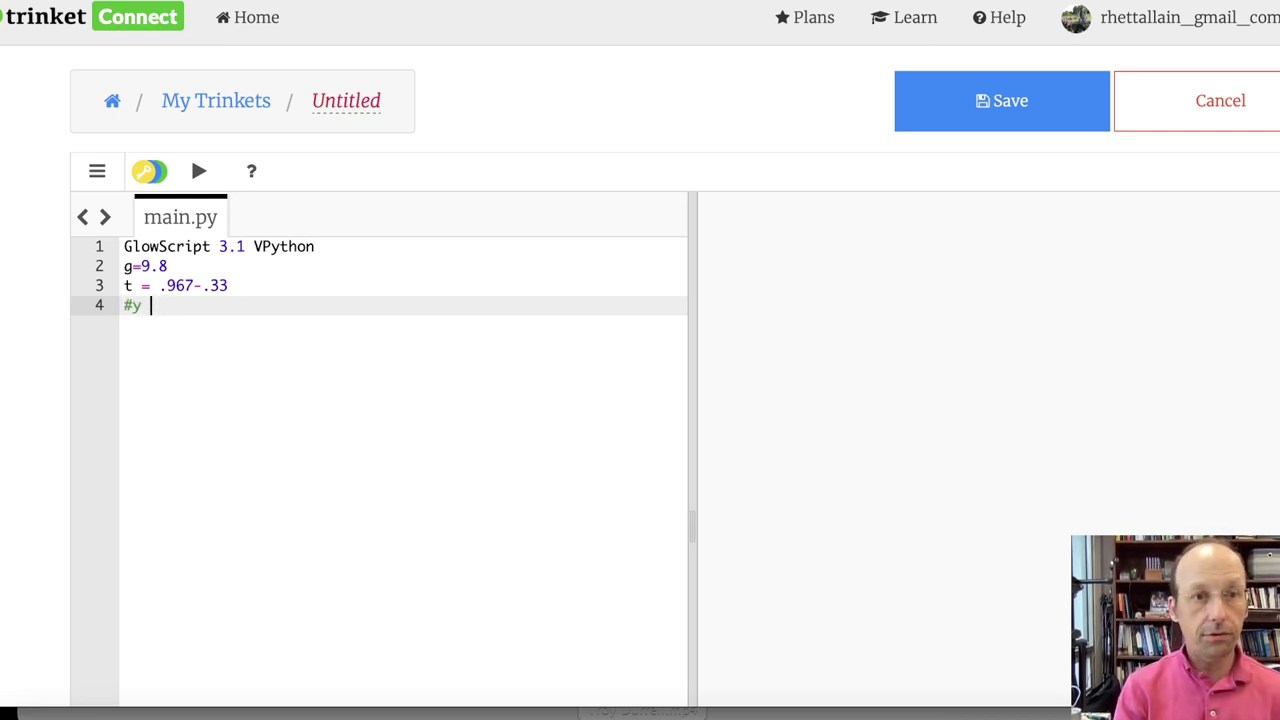
type("= y0")
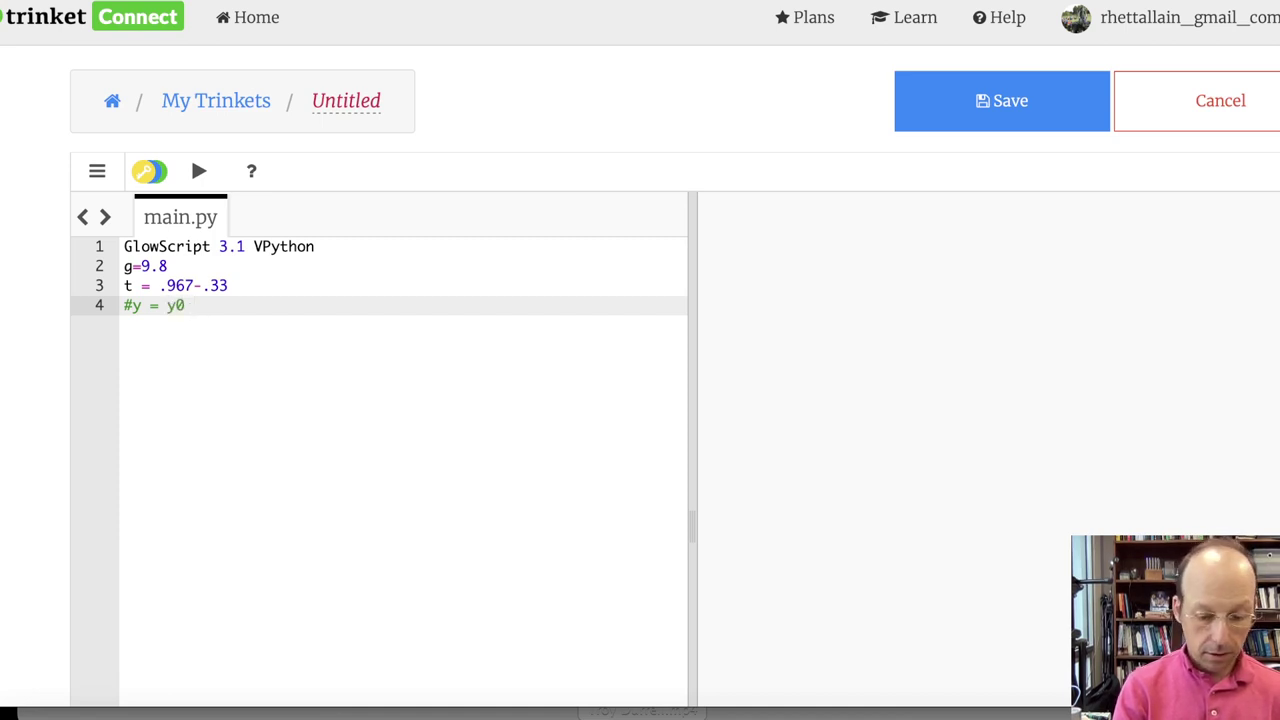
type("+vy")
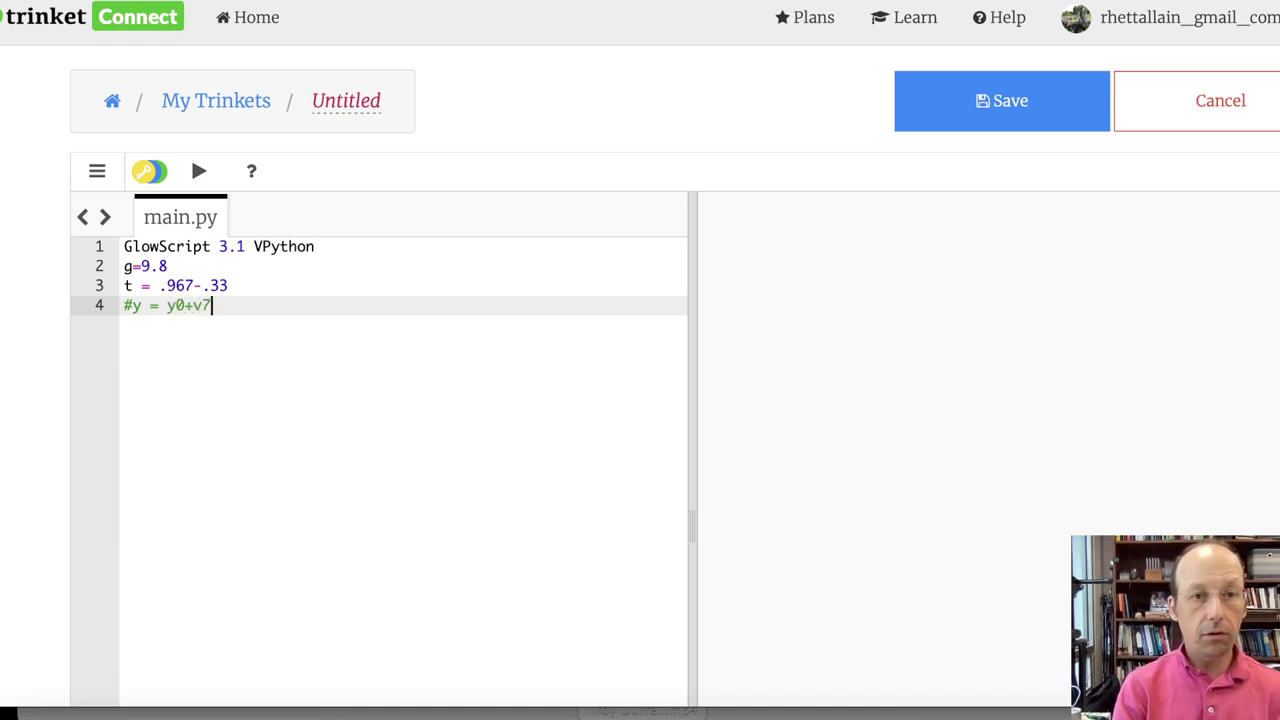
key("BackSpace")
type("0t-1/2gt^2")
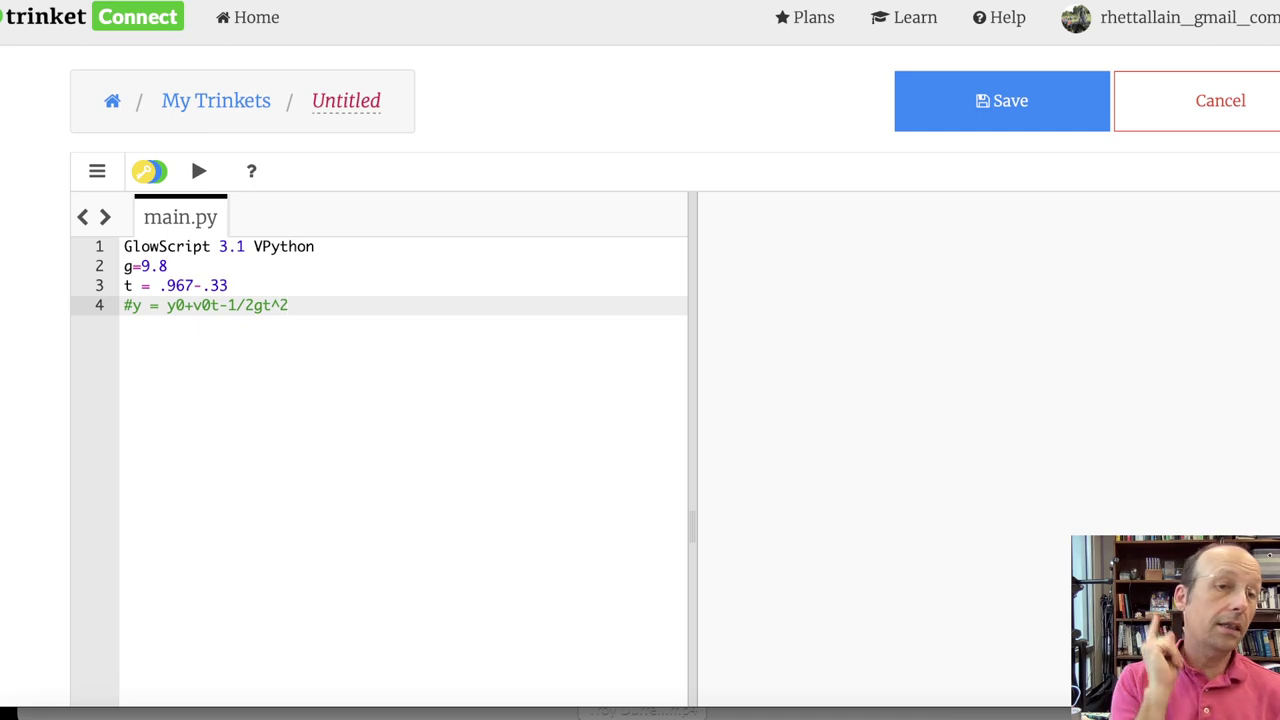
Add t2 = t/2, dy = -.5*g*t2**2 and a print of dy, run it (dy = -0.497067), and return to Tracker.
key("Return")
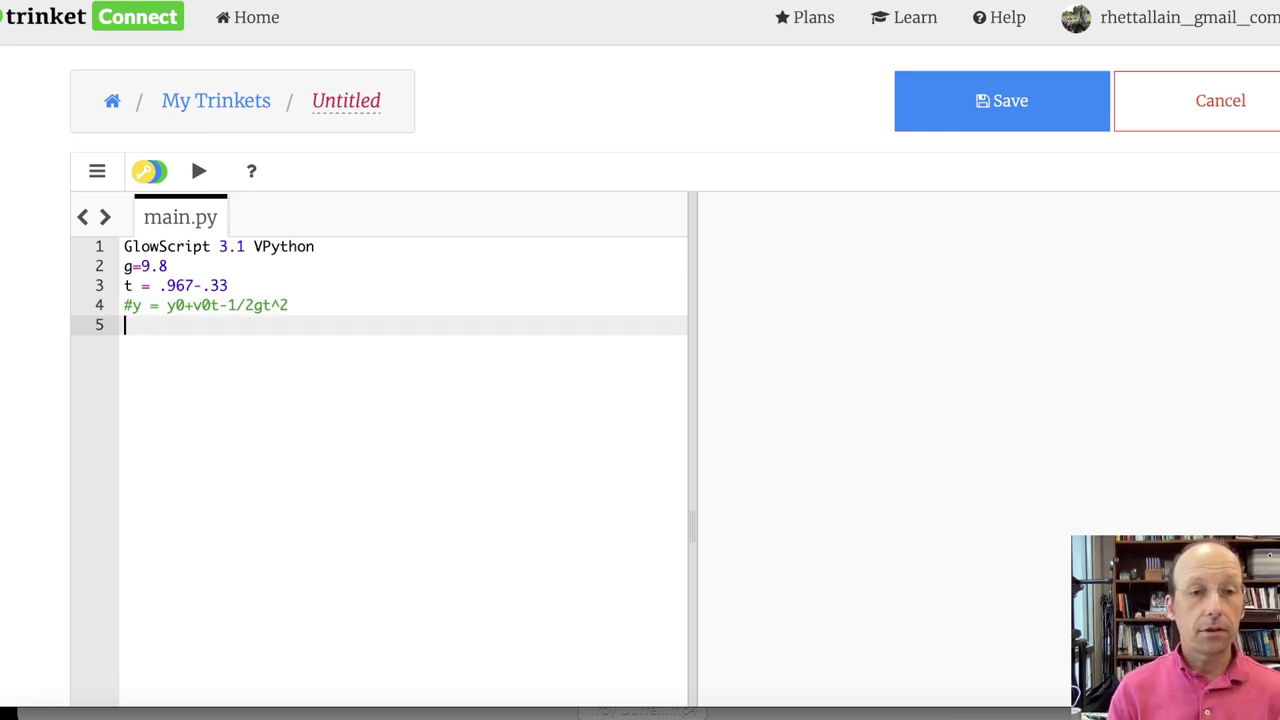
type("t2 = t/2")
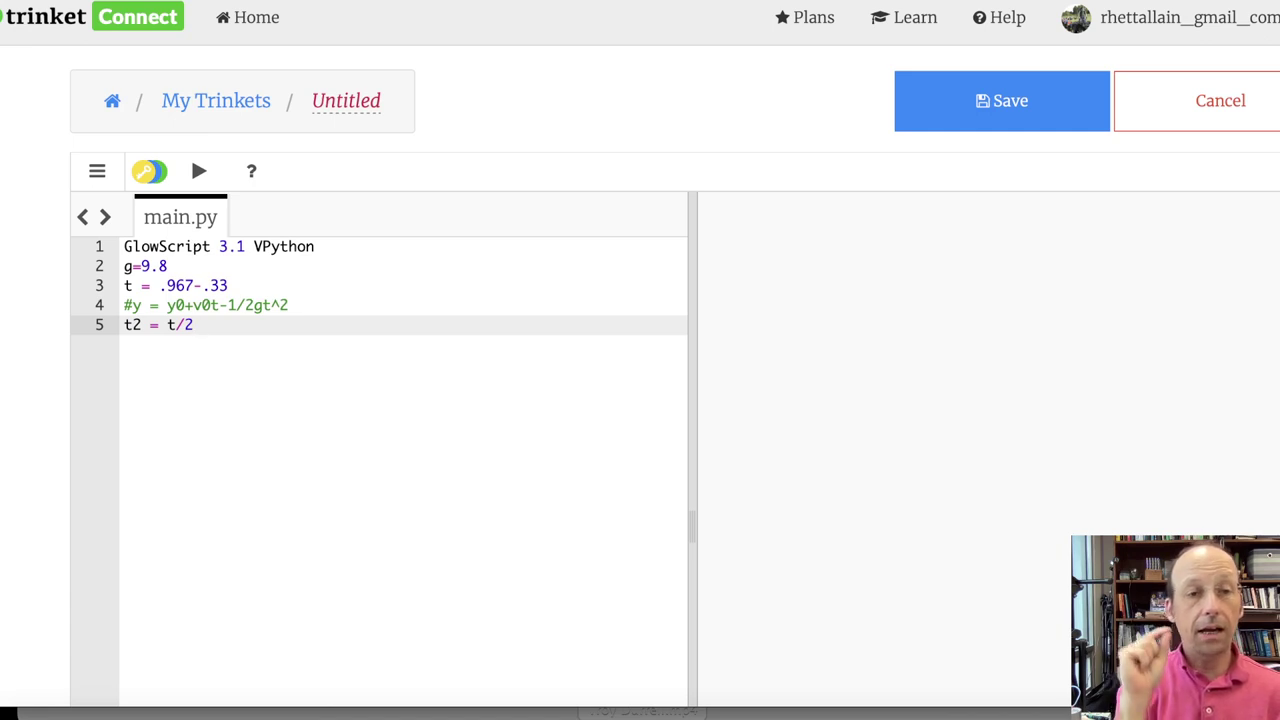
key("Return")
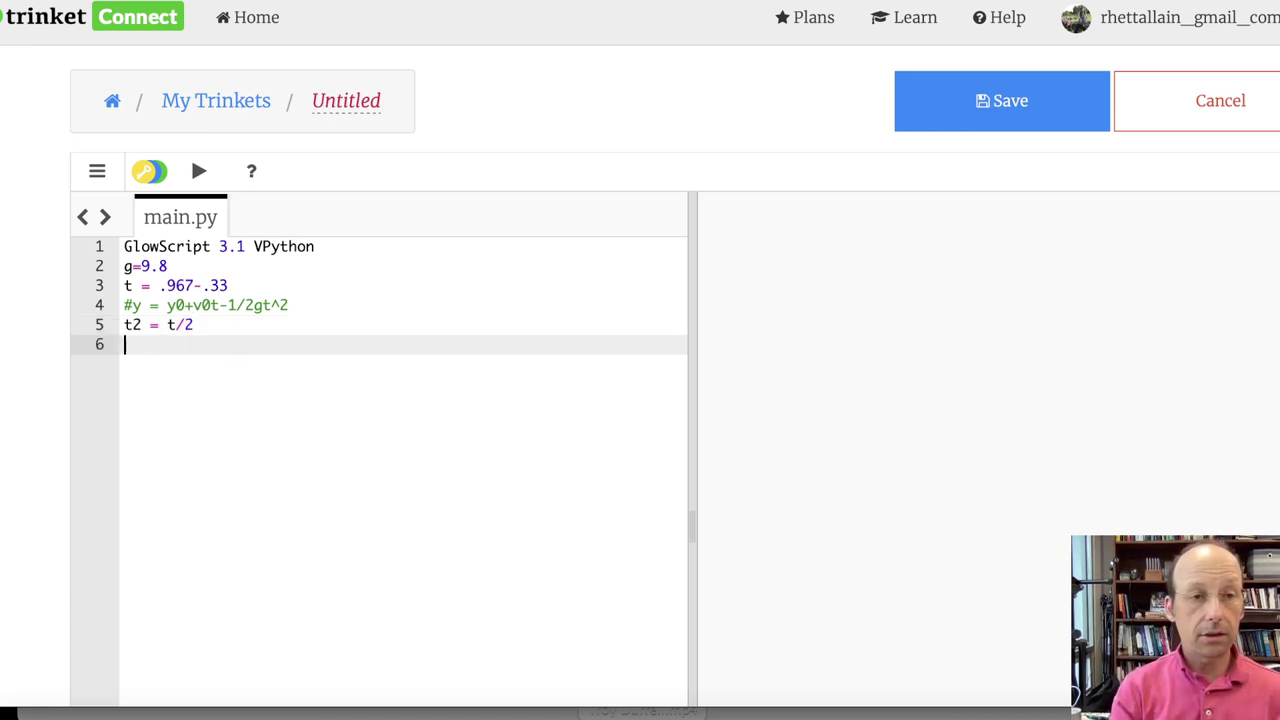
type("dy = ")
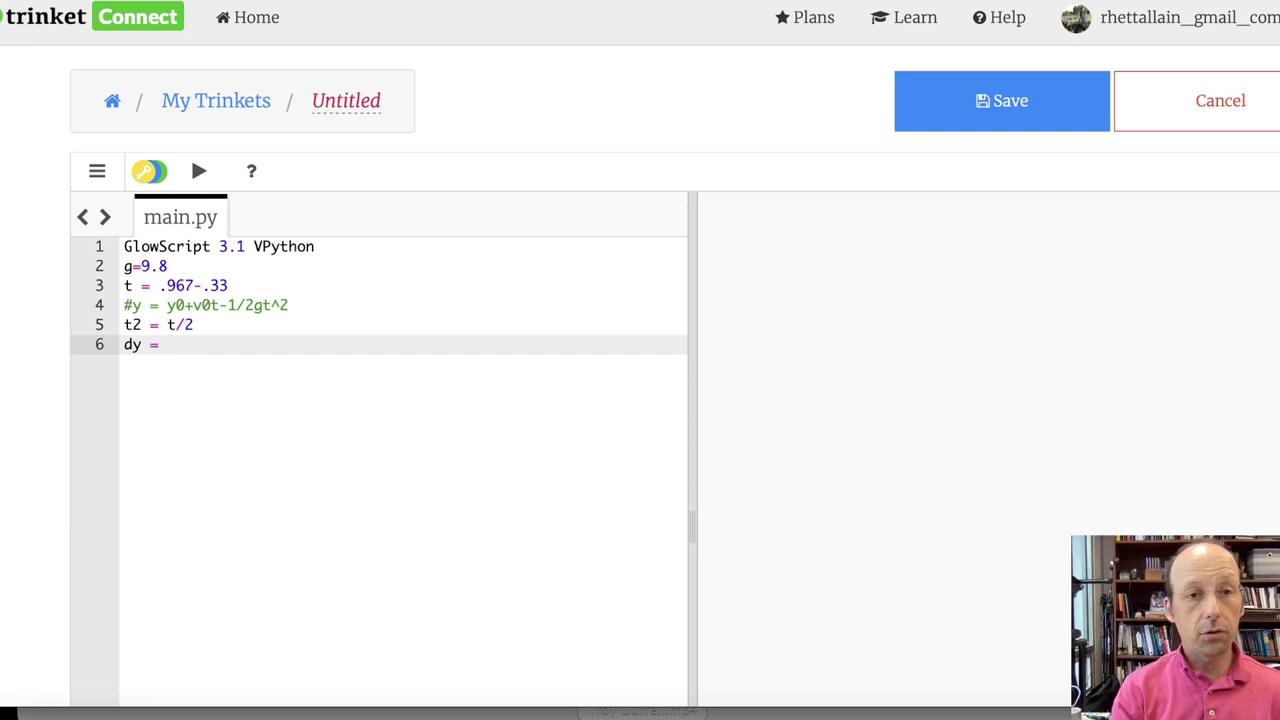
type("-")
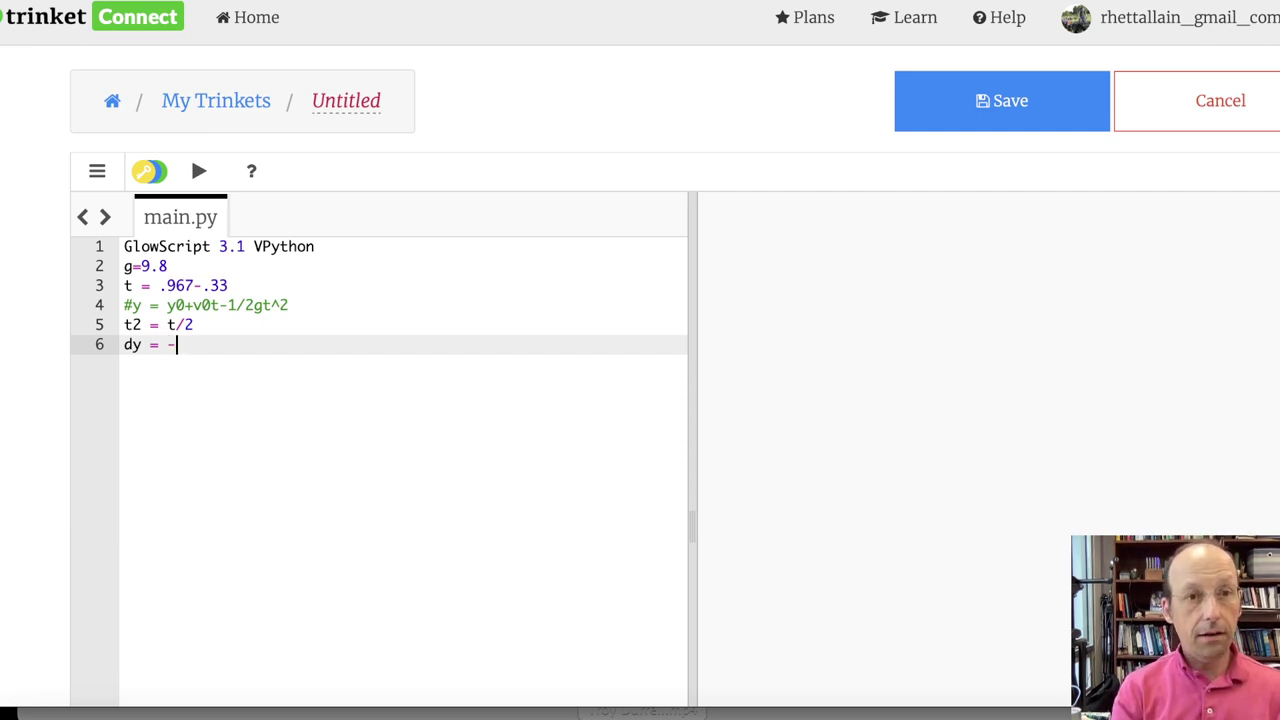
type(".5*")
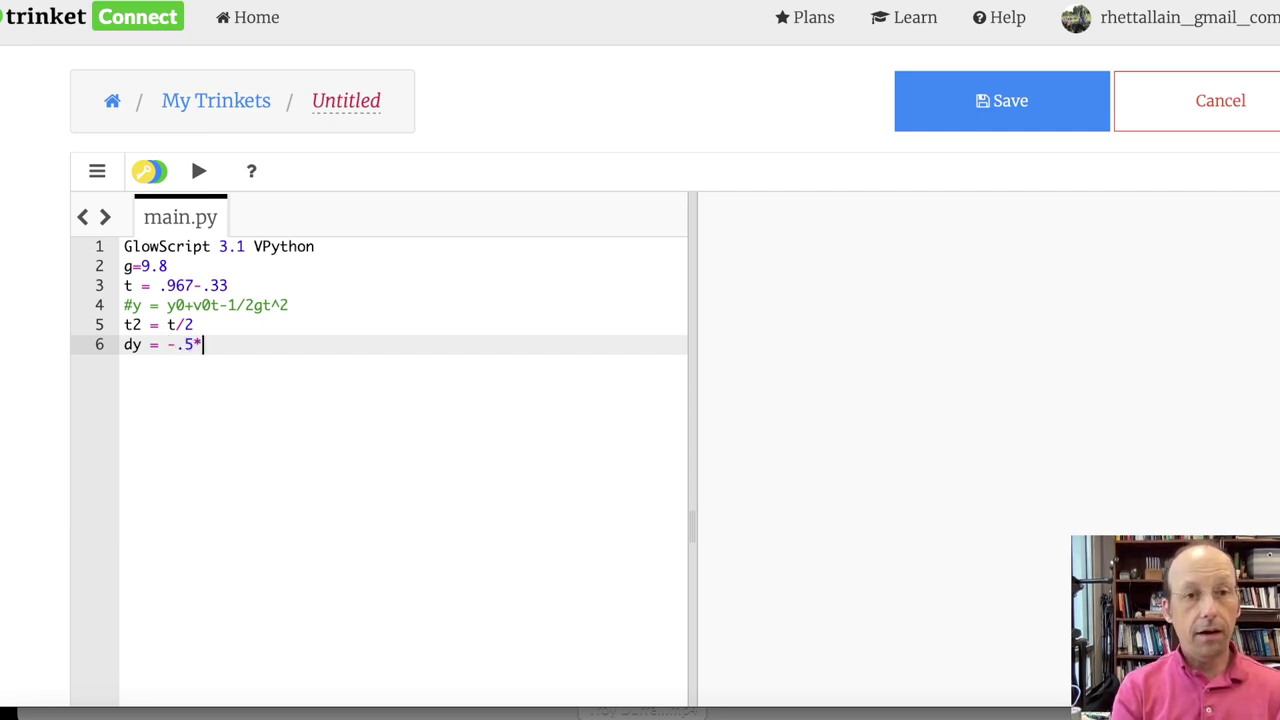
type("g*t2")
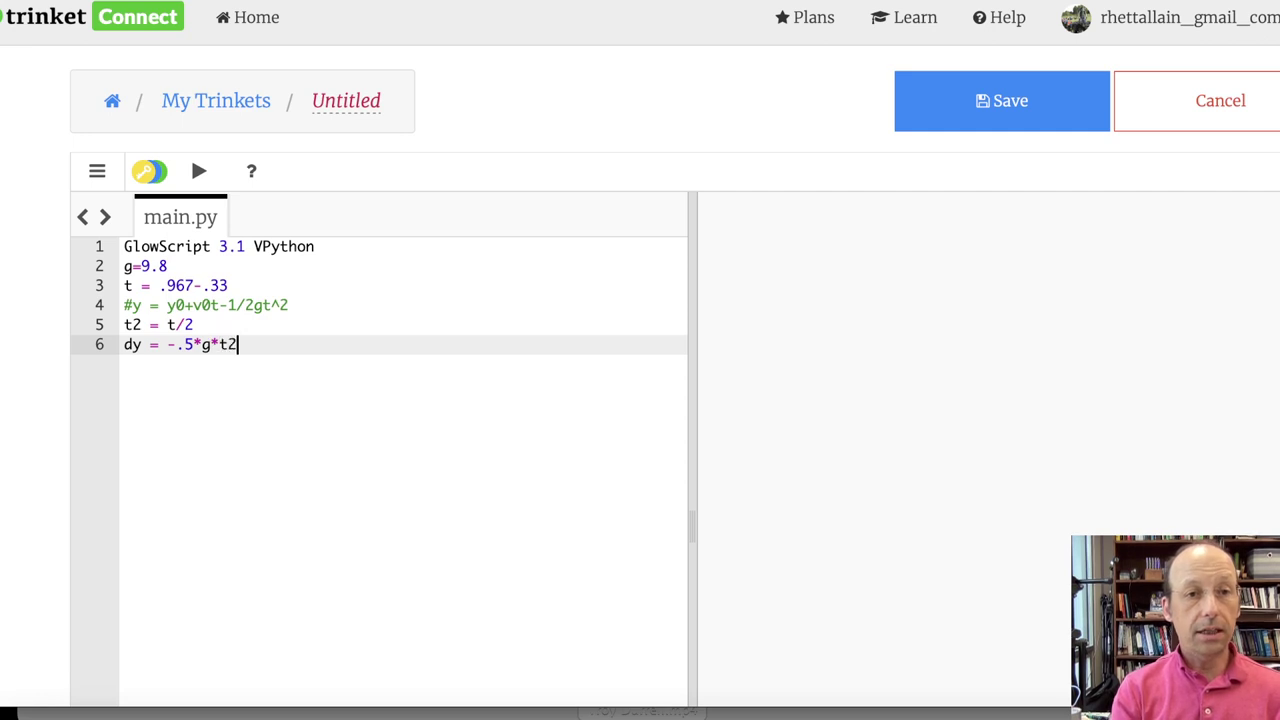
type("**2")
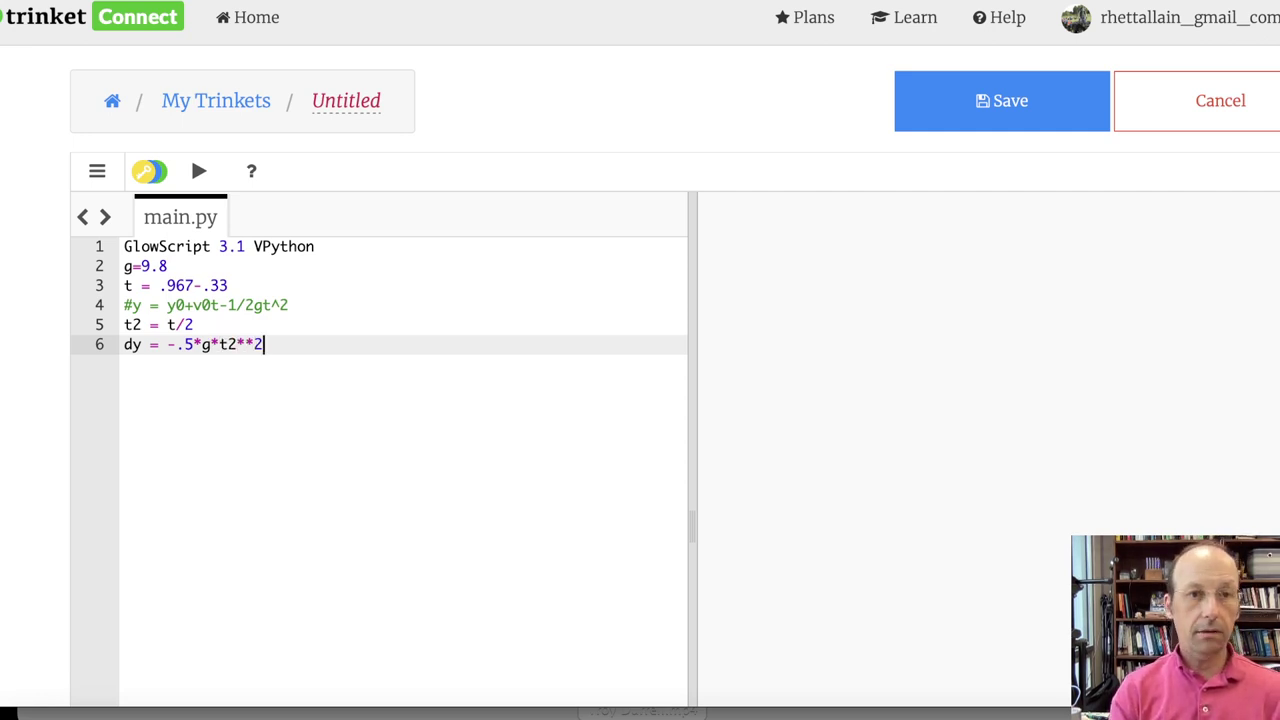
key("Return")
type("print(\"")
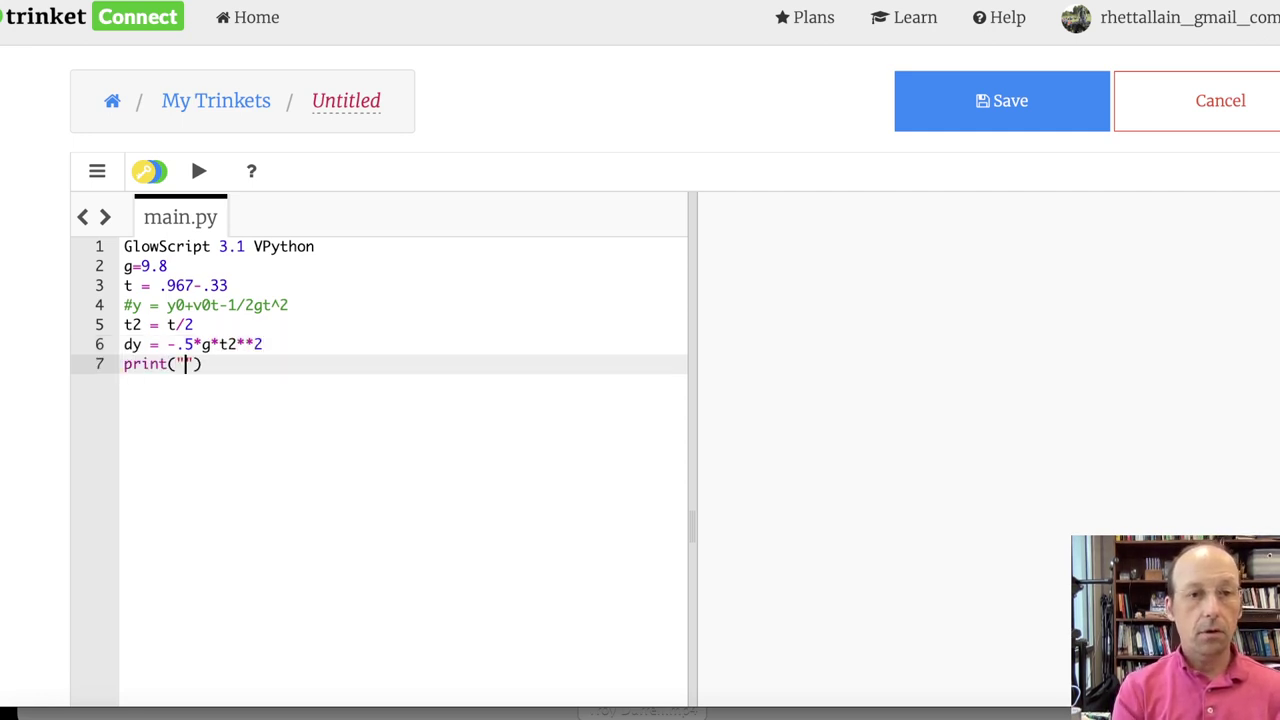
type("dy = \",")
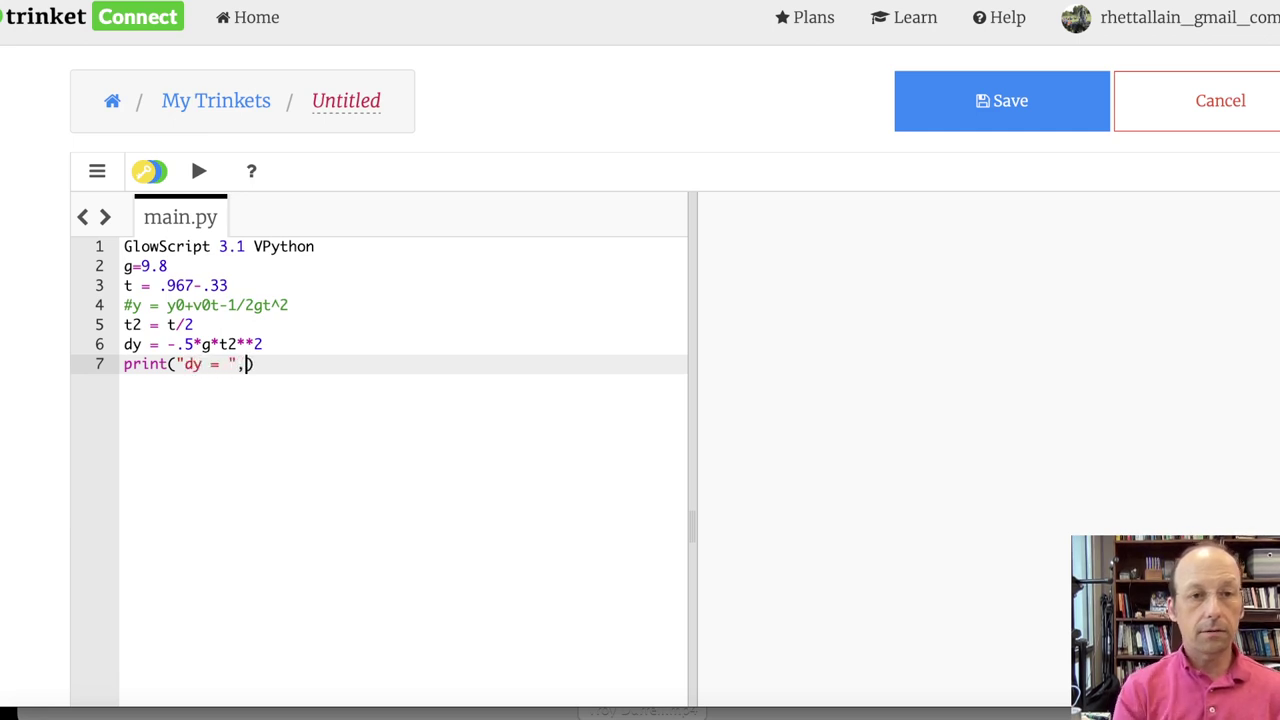
type("dy")
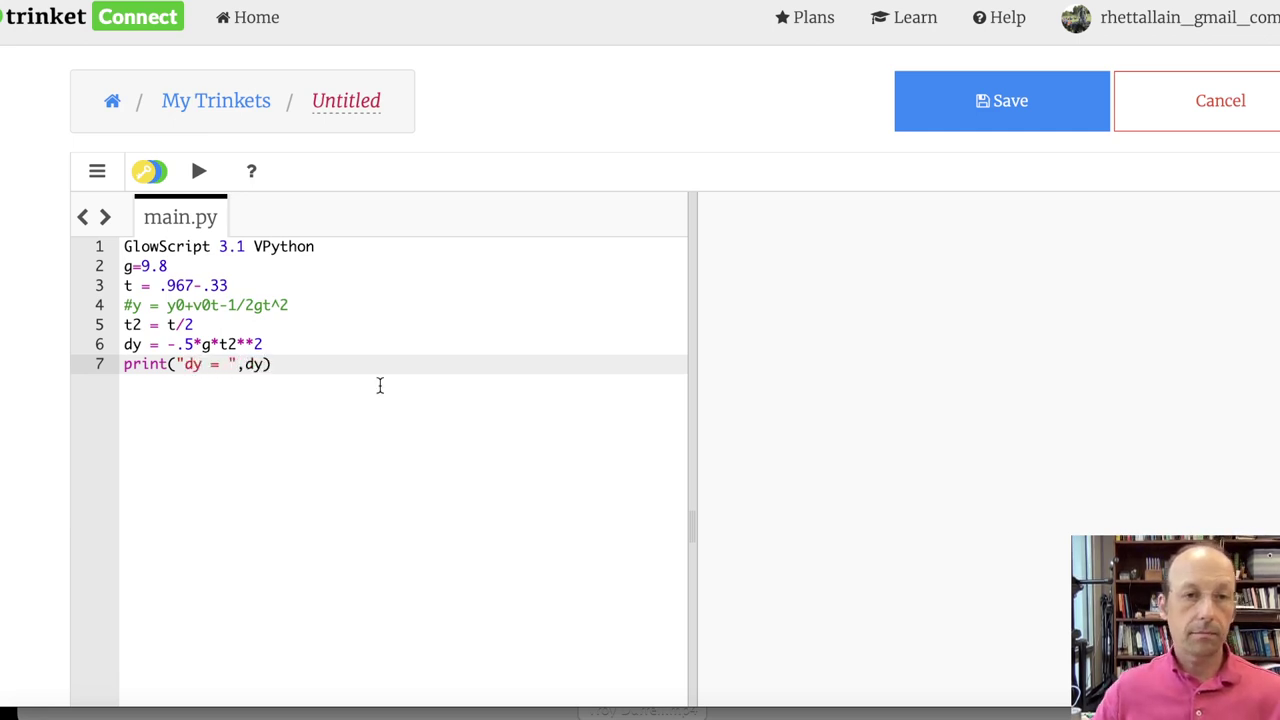
left_click(200, 174)
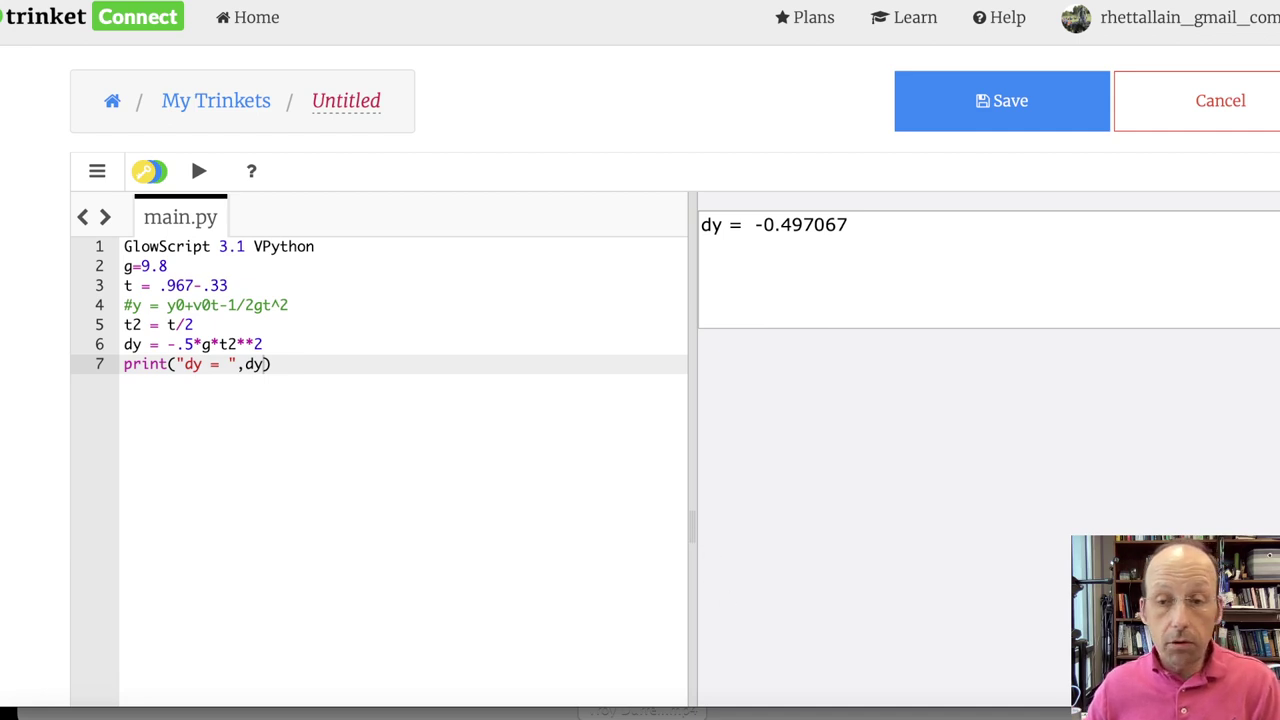
key("super+Tab")
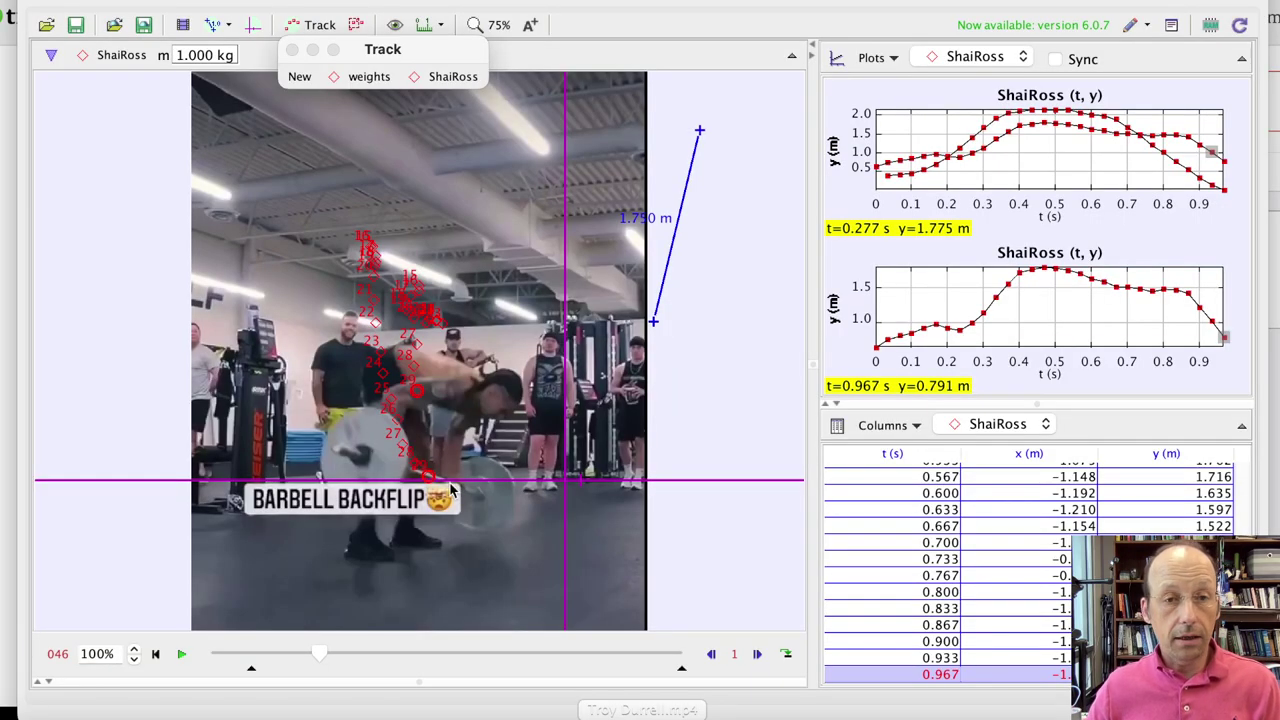